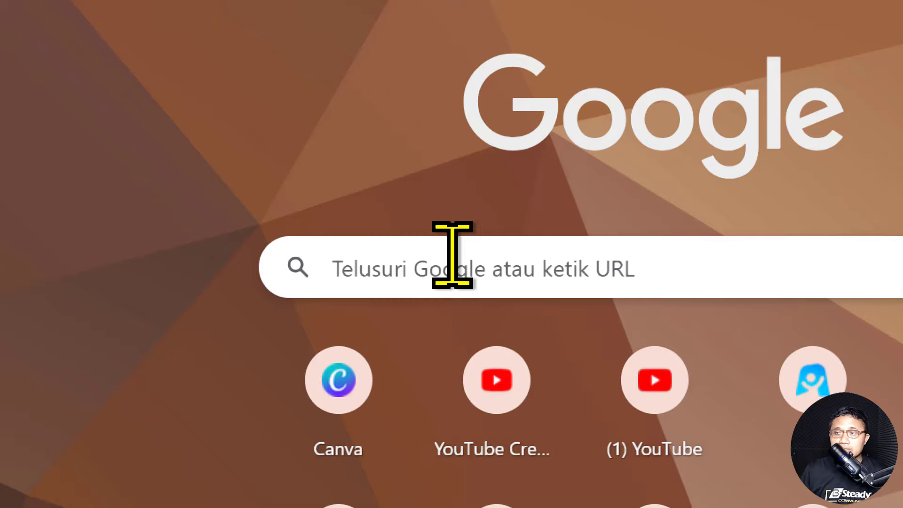
# Search Google for canva and open the official Canva website from the results.
pyautogui.click(346, 278)
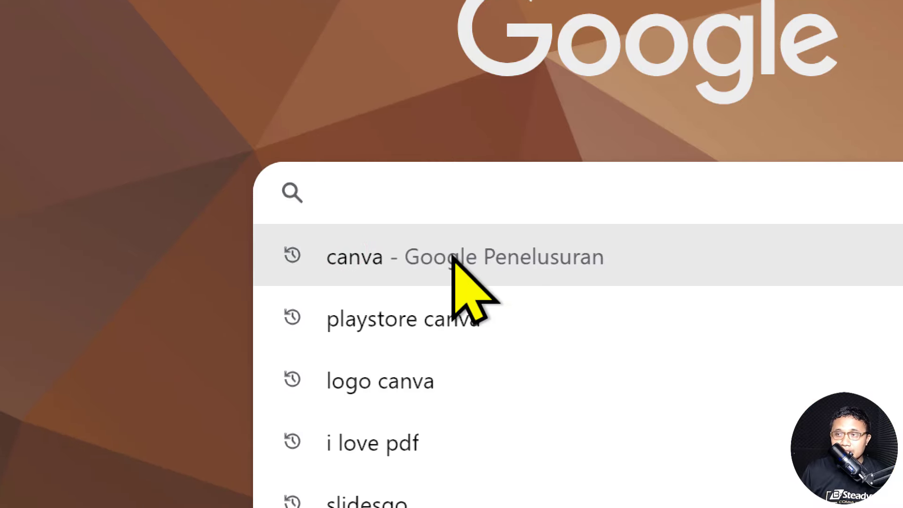
pyautogui.click(451, 330)
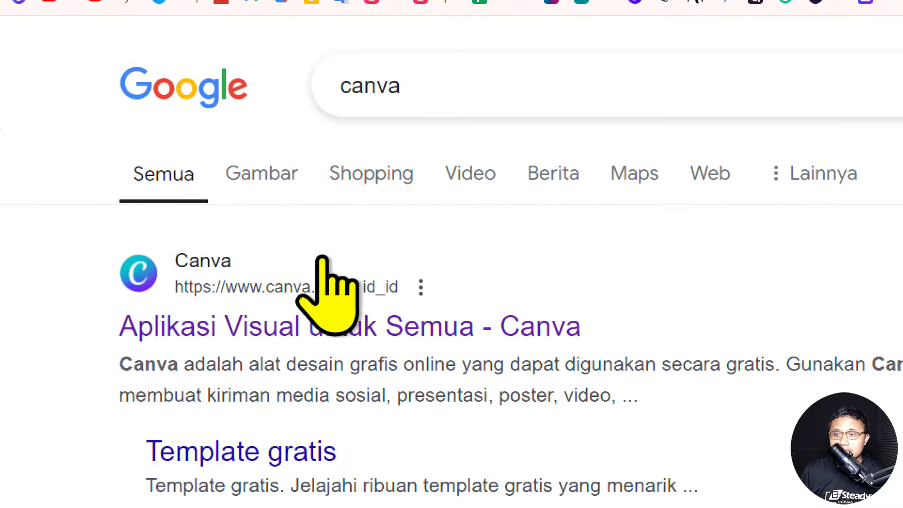
pyautogui.click(288, 260)
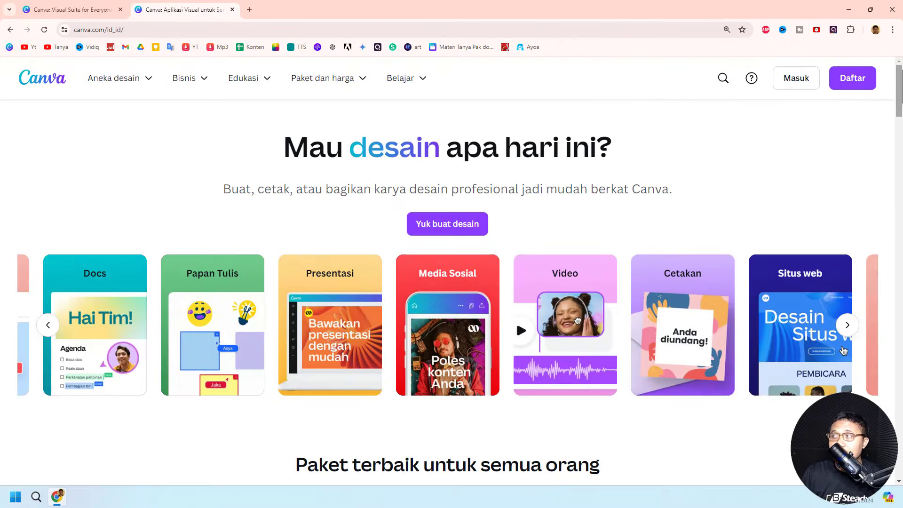
# Look over the Canva landing page and log in to the account.
pyautogui.moveTo(899, 70); pyautogui.dragTo(900, 112)
pyautogui.moveTo(900, 167); pyautogui.dragTo(900, 68)
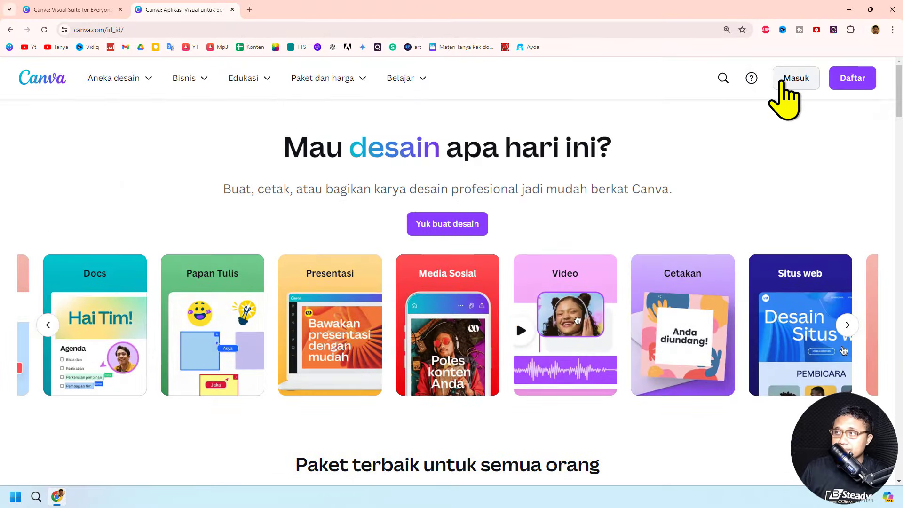
pyautogui.click(791, 80)
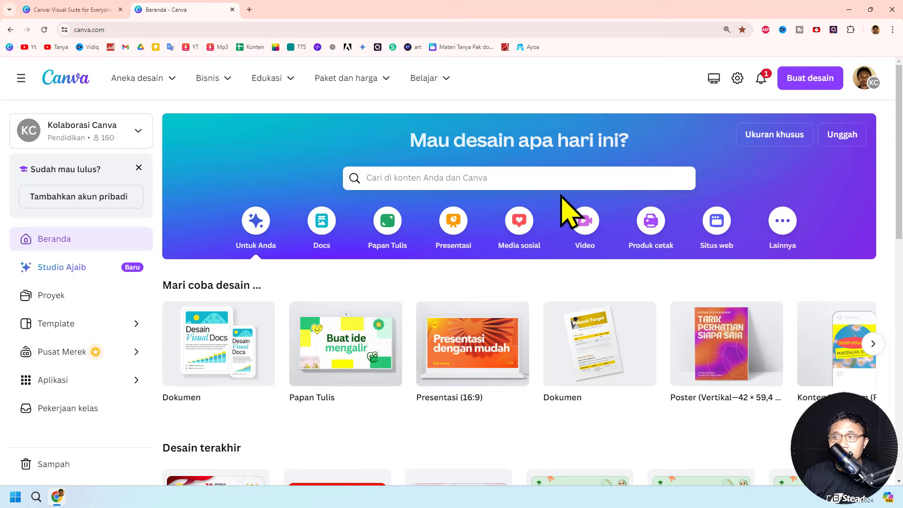
# Look through the home page's search suggestions and the design categories Docs, Papan Tulis, Presentasi, Media sosial and Produk cetak.
pyautogui.click(209, 78)
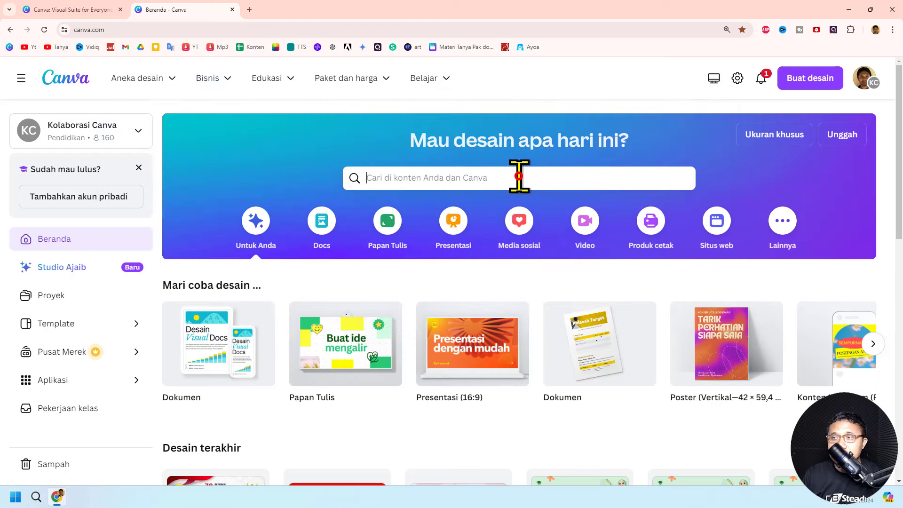
pyautogui.click(519, 176)
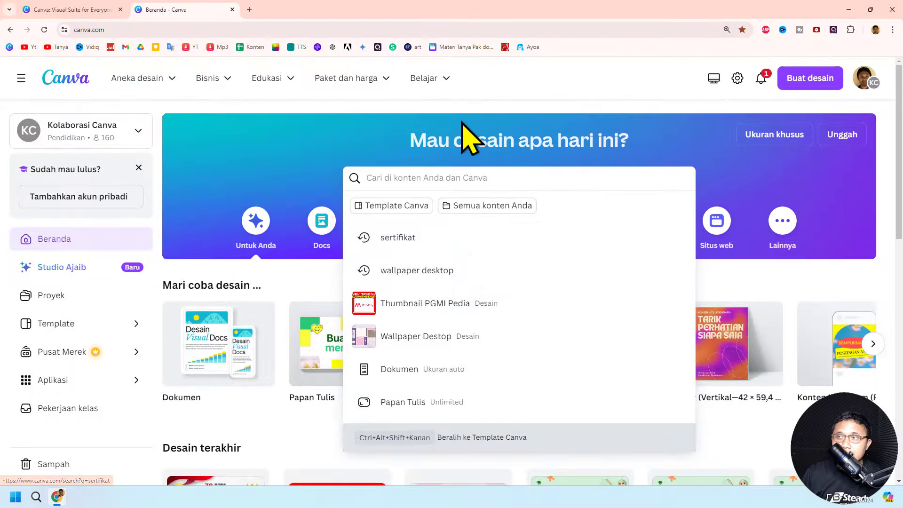
pyautogui.click(458, 100)
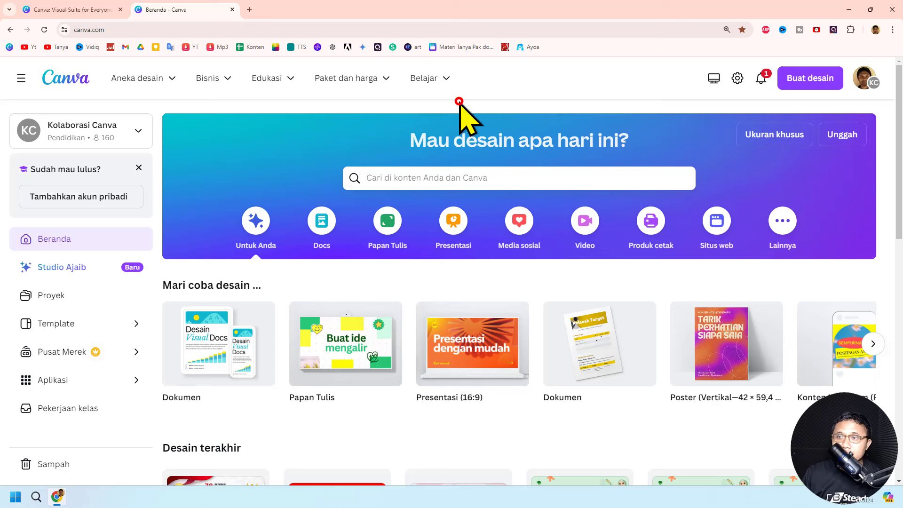
pyautogui.click(324, 221)
pyautogui.click(382, 224)
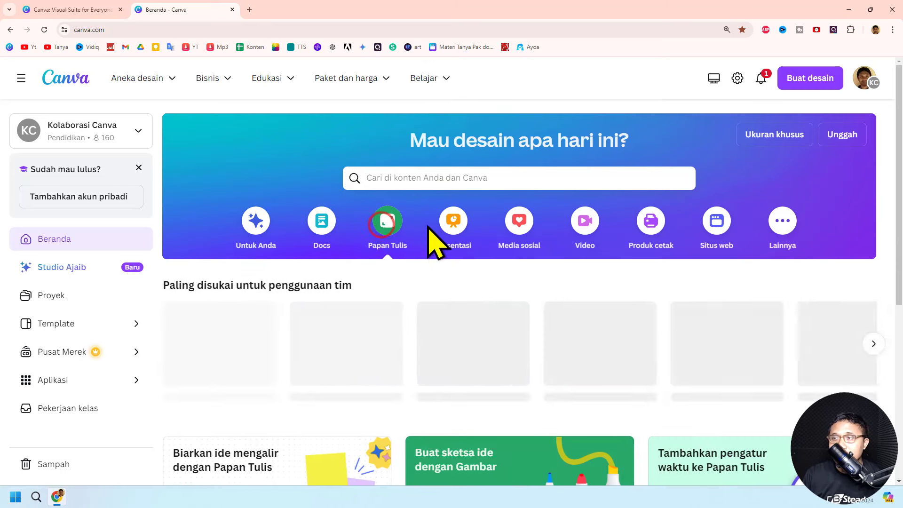
pyautogui.click(453, 223)
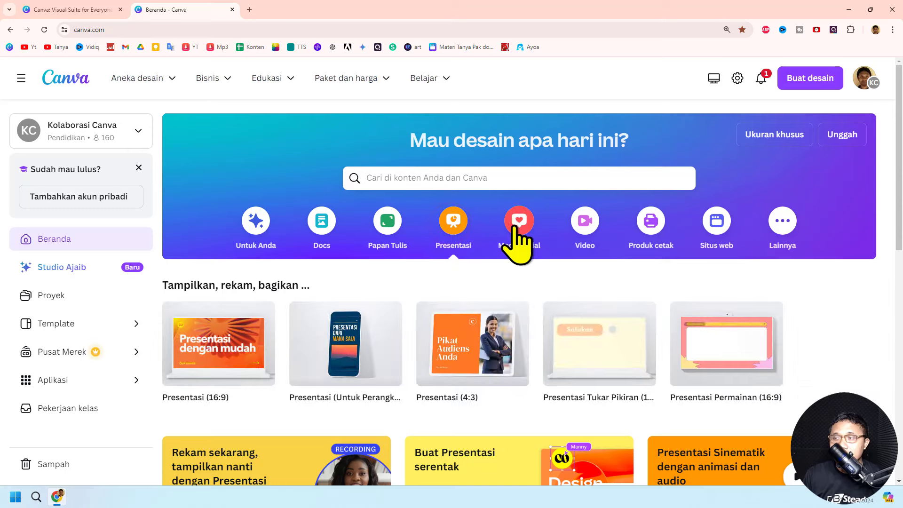
pyautogui.click(515, 235)
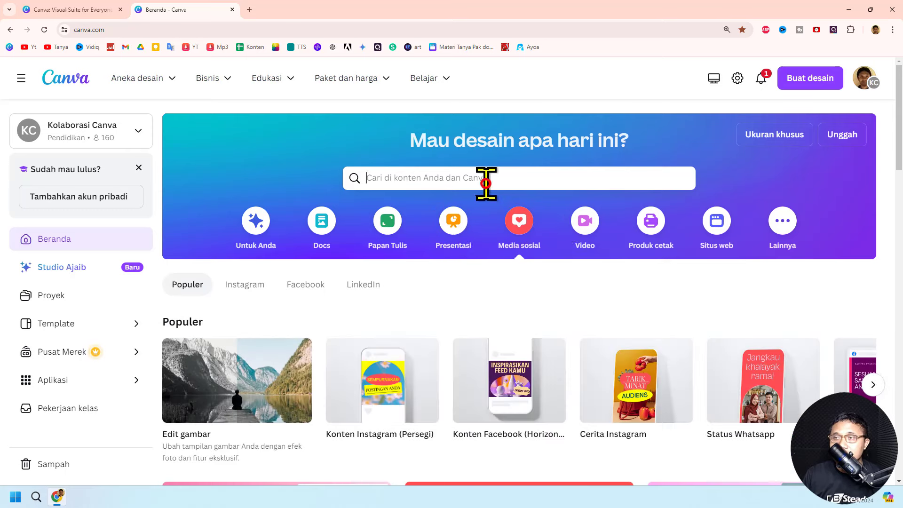
pyautogui.click(485, 182)
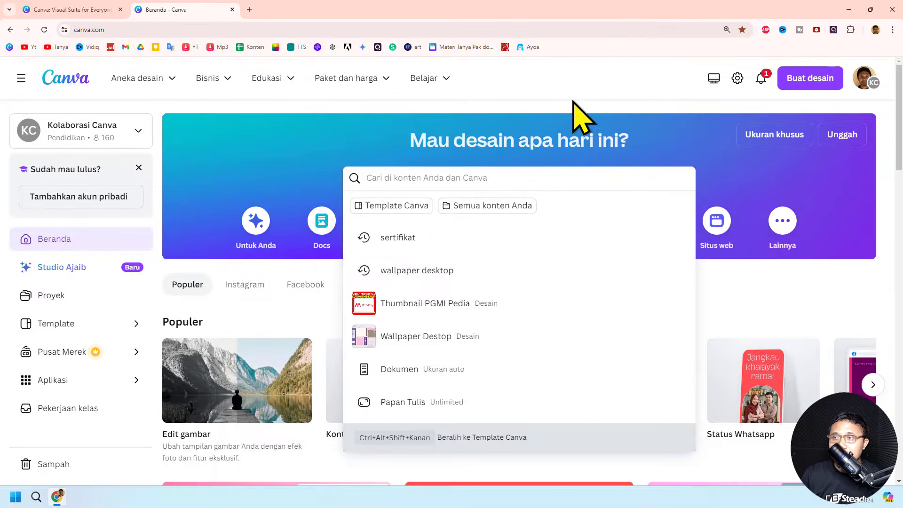
pyautogui.click(573, 99)
pyautogui.click(652, 222)
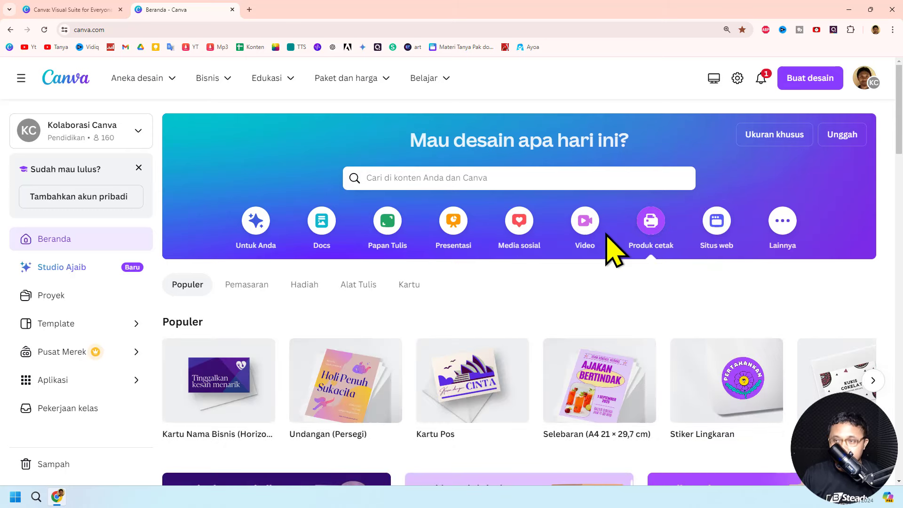
# Search Canva for sertifikat and open the red Piagam Penghargaan template by Kanyaah Studio.
pyautogui.click(550, 178)
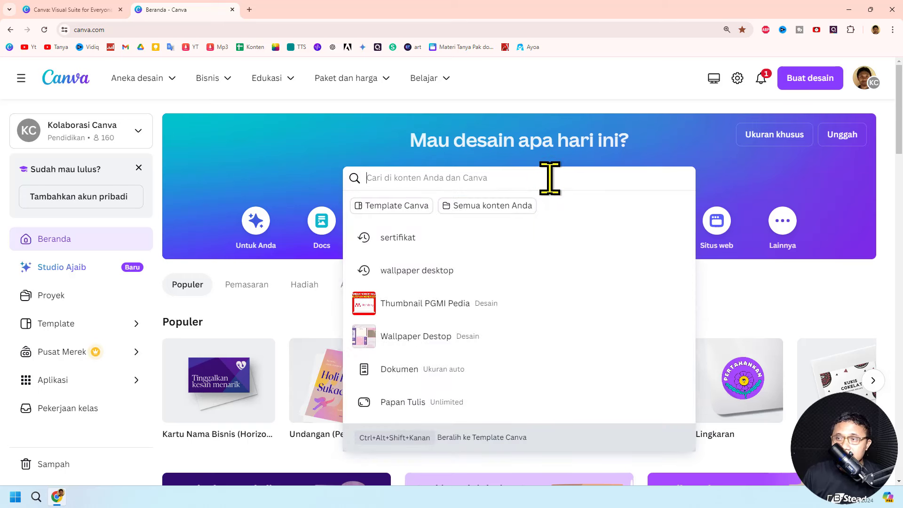
pyautogui.click(426, 235)
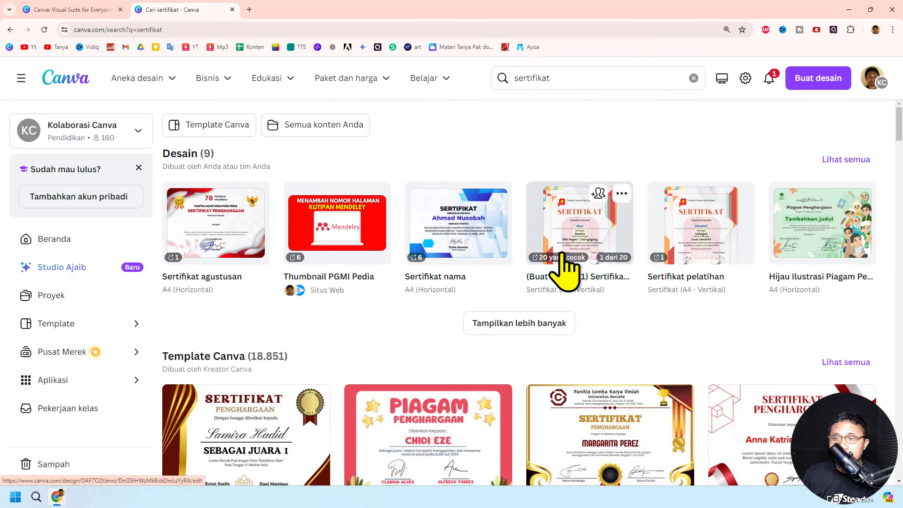
pyautogui.scroll(-2, 566, 268)
pyautogui.scroll(-2, 566, 268)
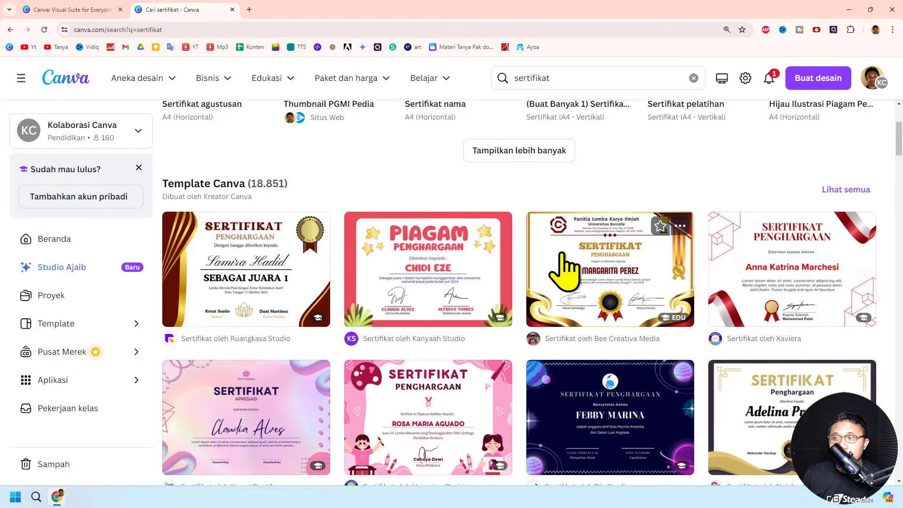
pyautogui.scroll(-4, 567, 268)
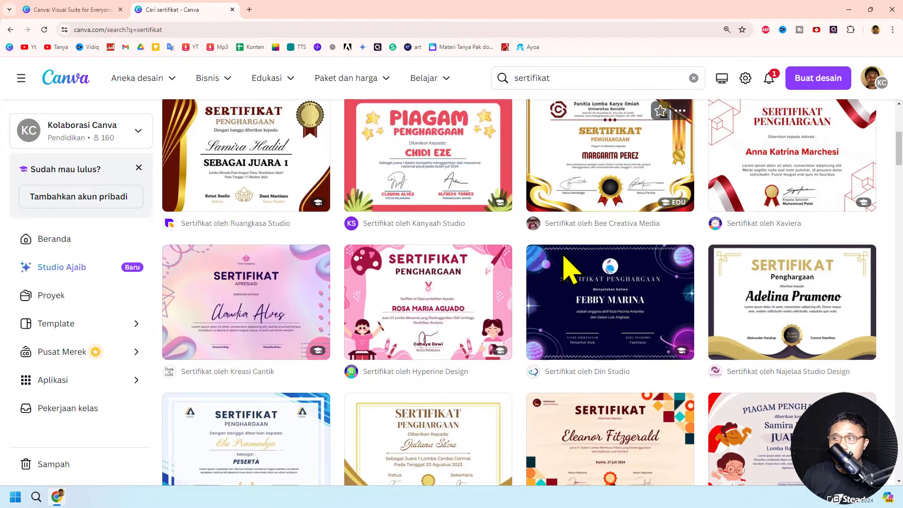
pyautogui.scroll(-4, 567, 270)
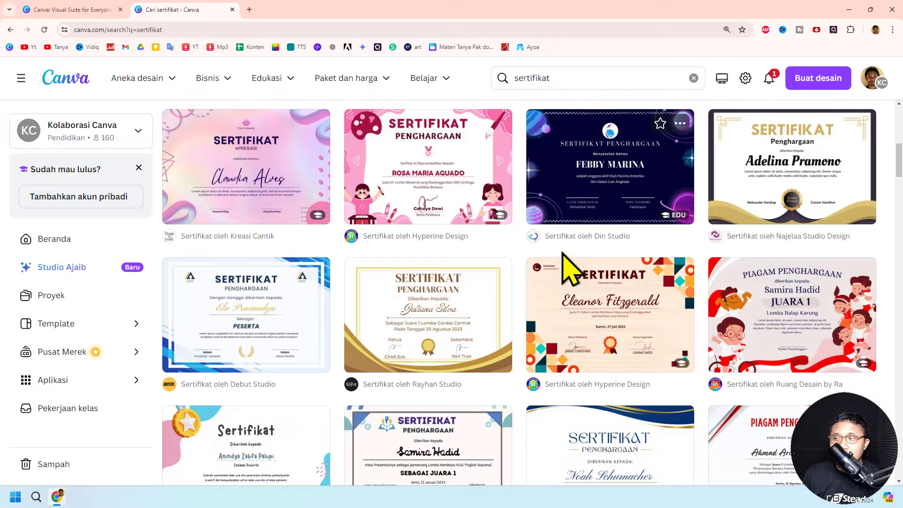
pyautogui.scroll(5, 564, 254)
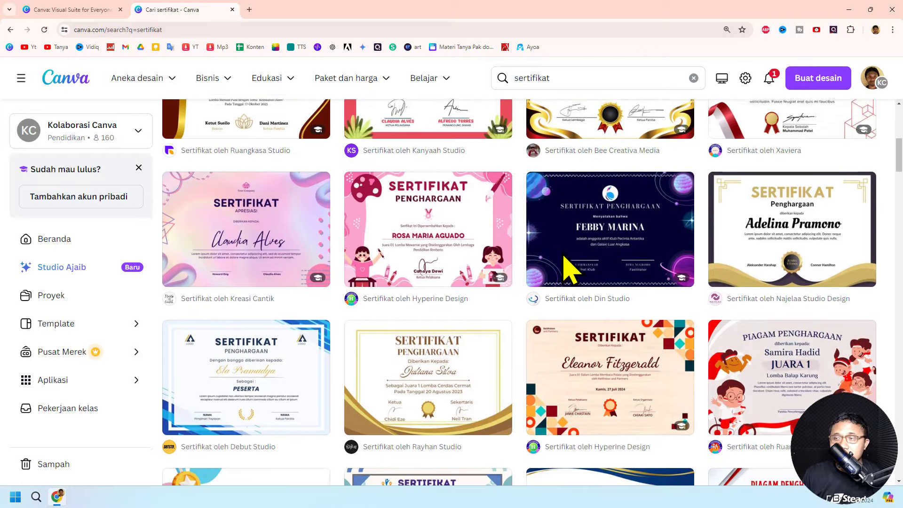
pyautogui.scroll(2, 569, 270)
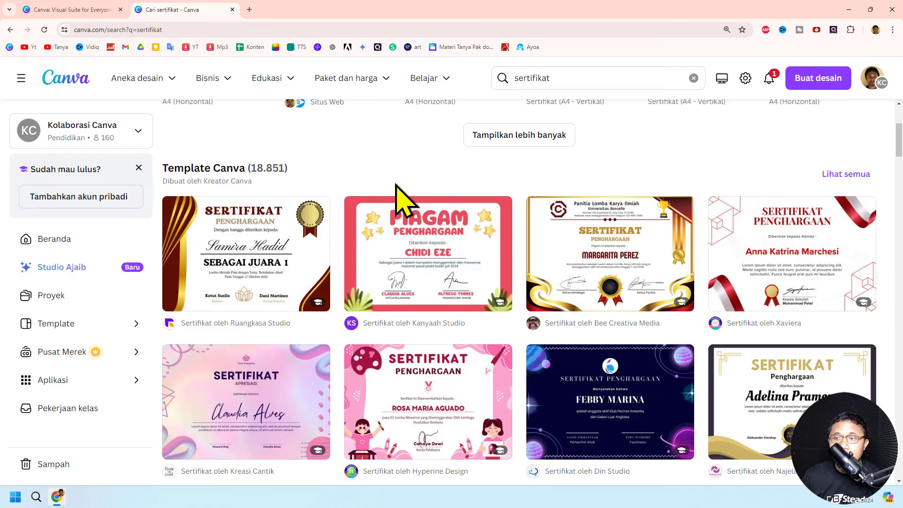
pyautogui.scroll(-1, 485, 287)
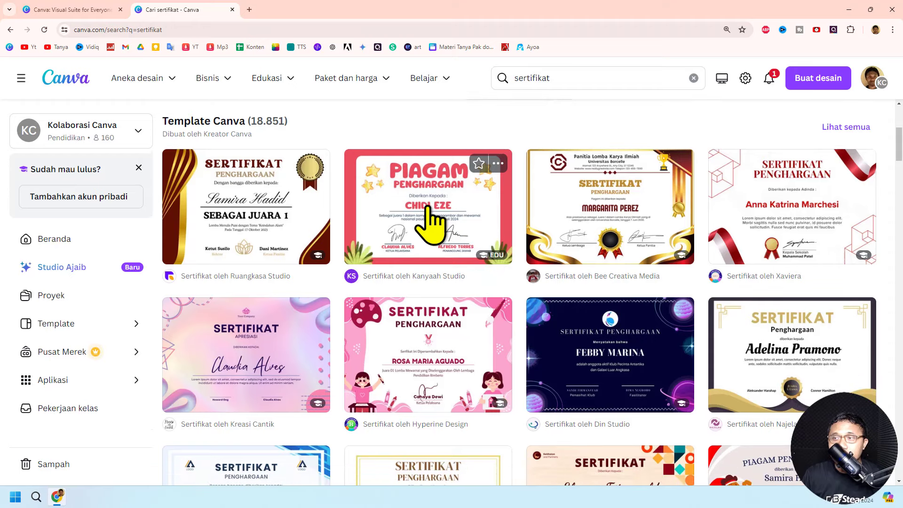
pyautogui.click(428, 207)
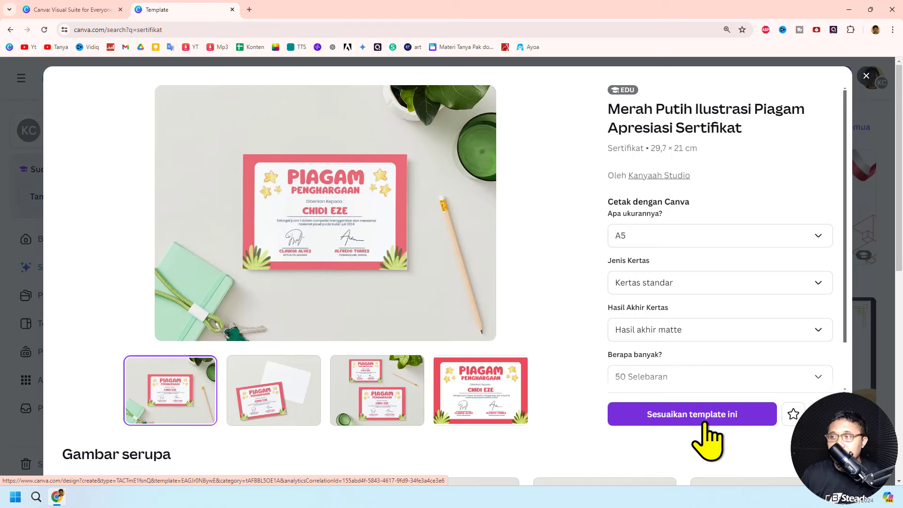
# Set the template's print size to A4 and open it for customising.
pyautogui.click(745, 235)
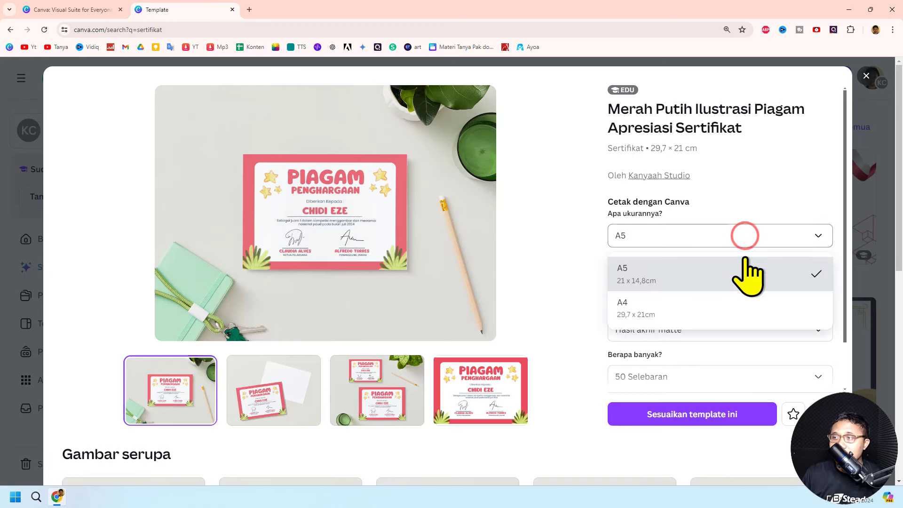
pyautogui.click(744, 300)
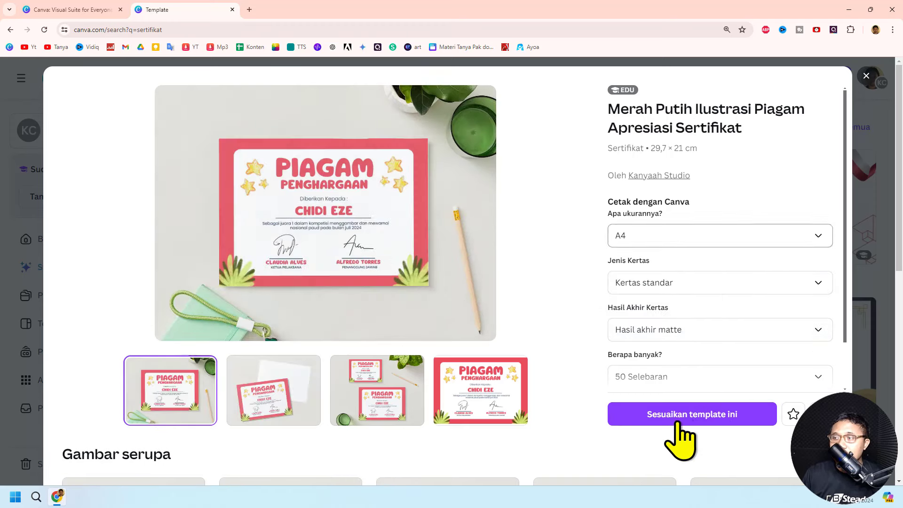
pyautogui.click(676, 422)
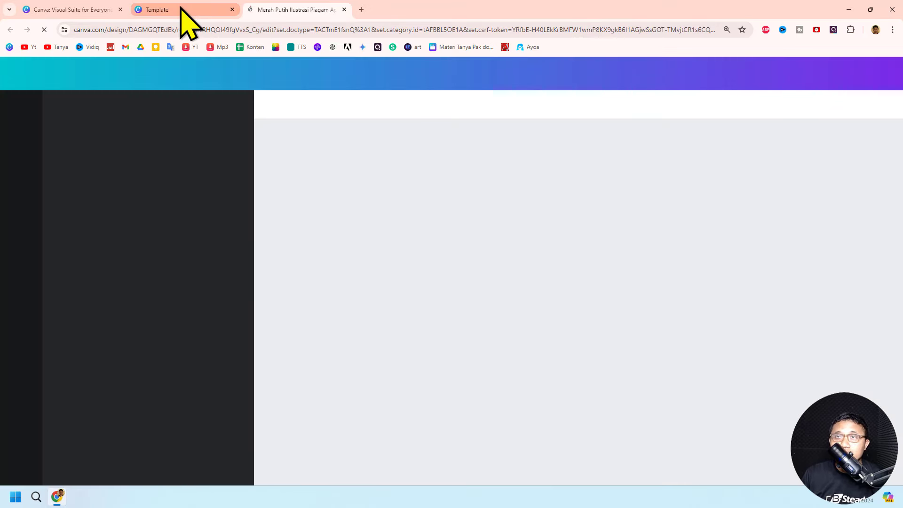
# Close the spare Canva browser tab, return to the new certificate design and show the browser in full screen.
pyautogui.click(118, 9)
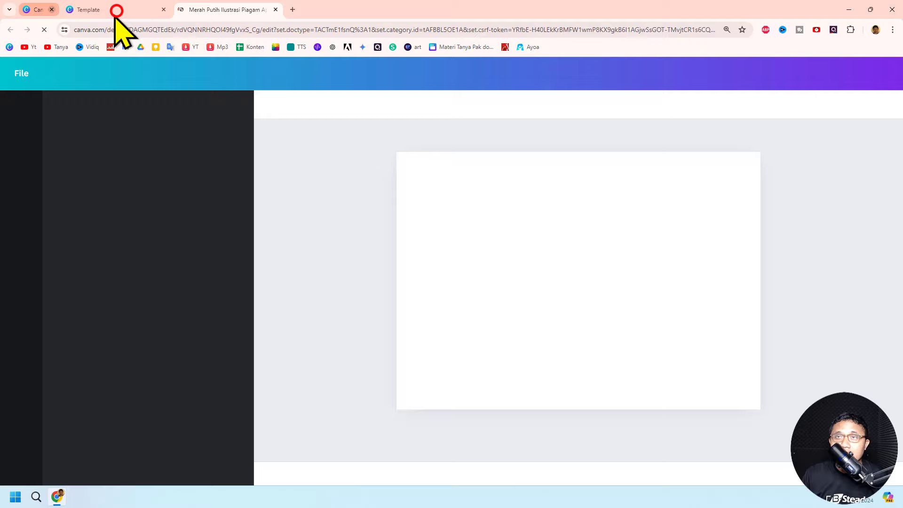
pyautogui.click(90, 12)
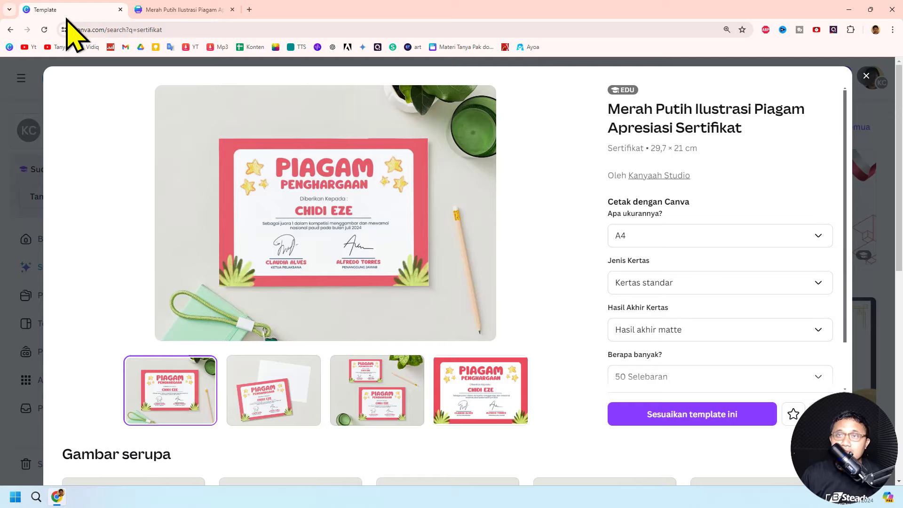
pyautogui.click(165, 10)
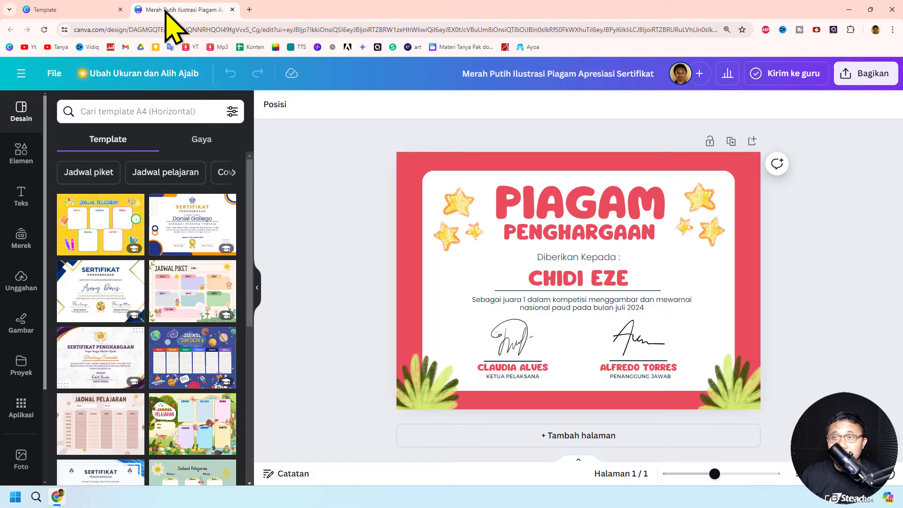
pyautogui.click(347, 233)
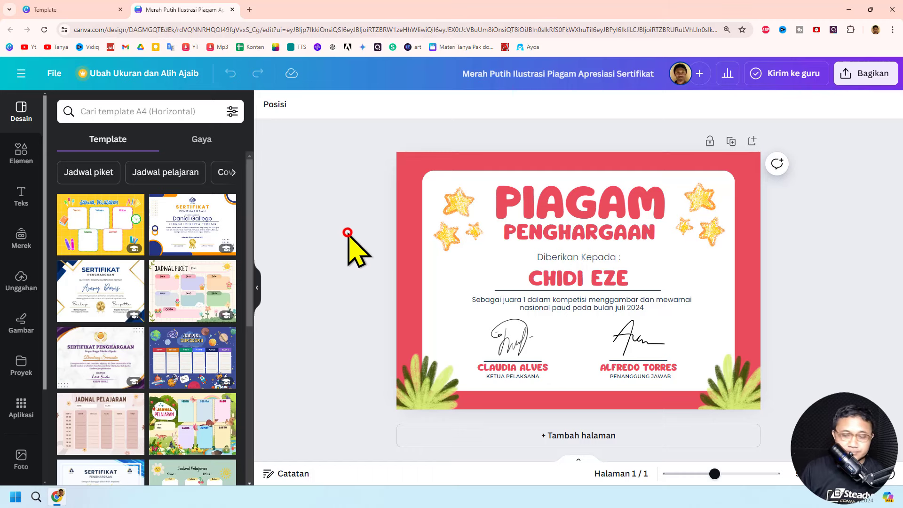
pyautogui.press('F11')
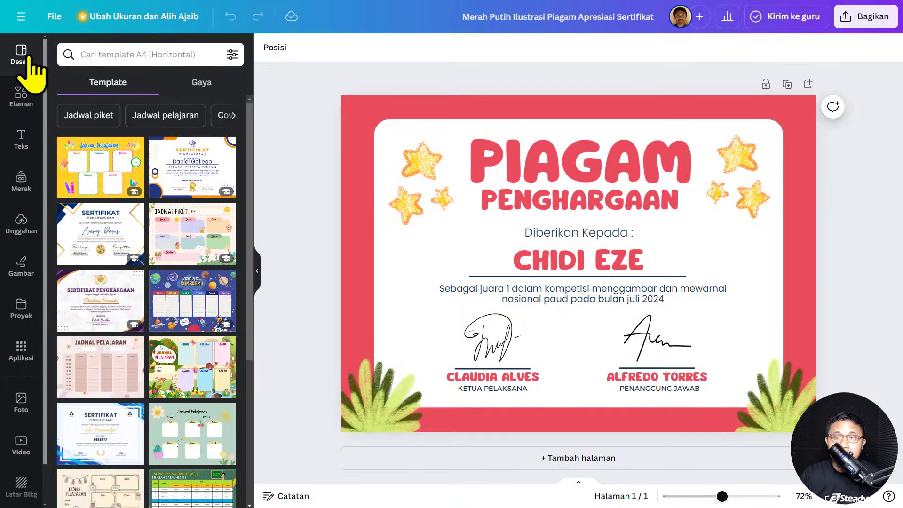
# Apply the blue space-themed Jadwal Suksesku template to the page and return to the template list.
pyautogui.scroll(-2, 167, 301)
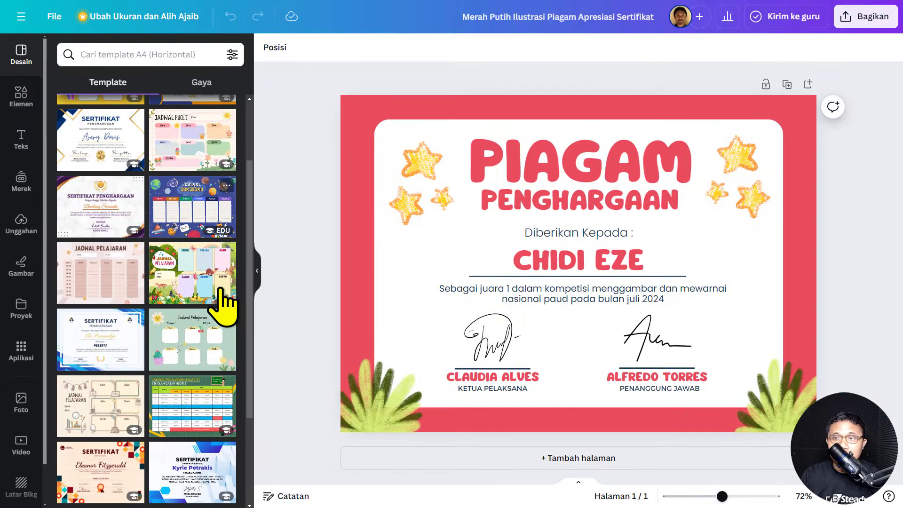
pyautogui.click(177, 213)
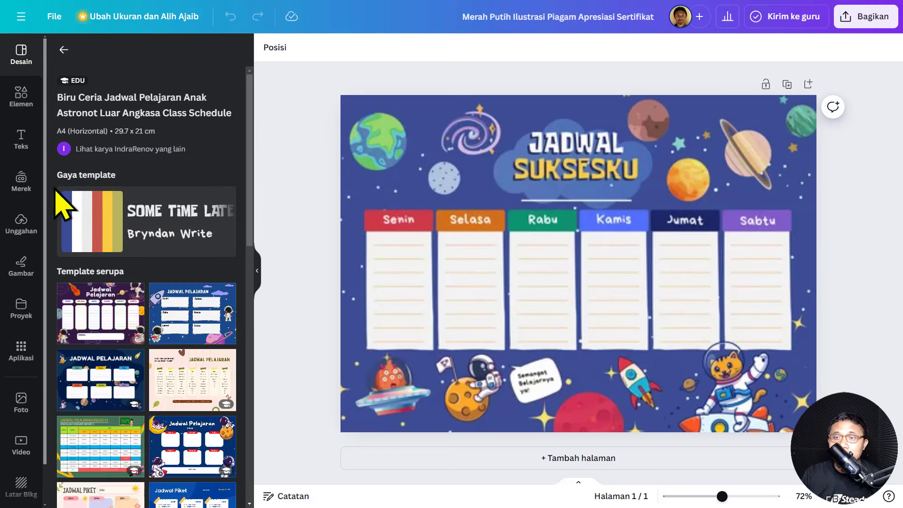
pyautogui.click(64, 49)
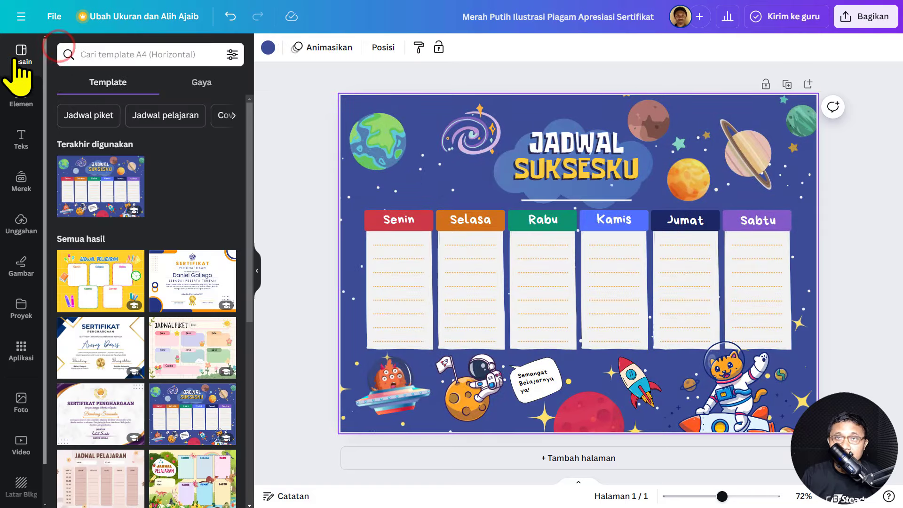
# Look through the element categories, from shapes, graphics and stickers to audio, charts, tables, frames, grids and mockups.
pyautogui.click(24, 99)
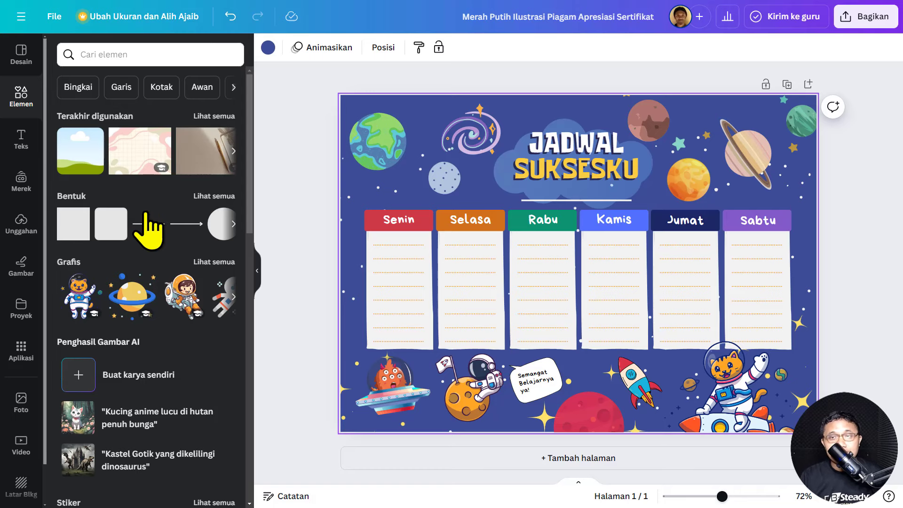
pyautogui.scroll(-5, 145, 217)
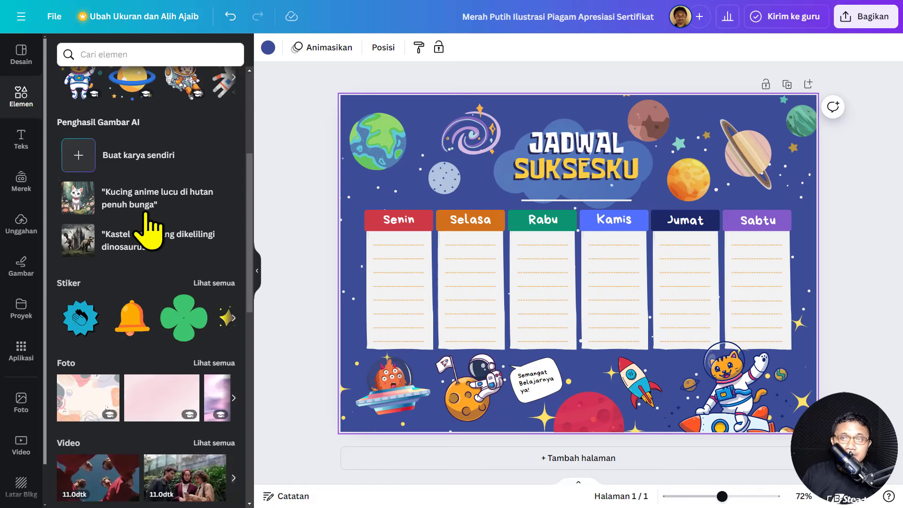
pyautogui.scroll(-5, 146, 218)
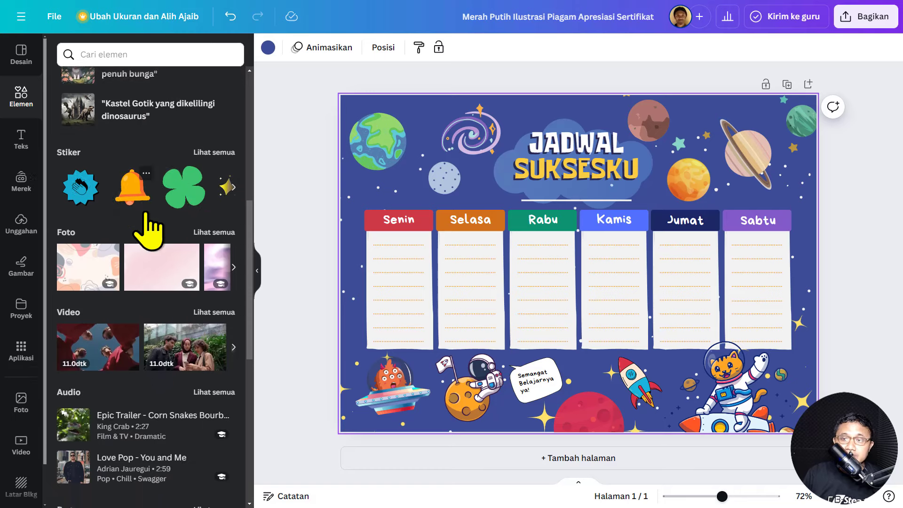
pyautogui.scroll(-5, 148, 230)
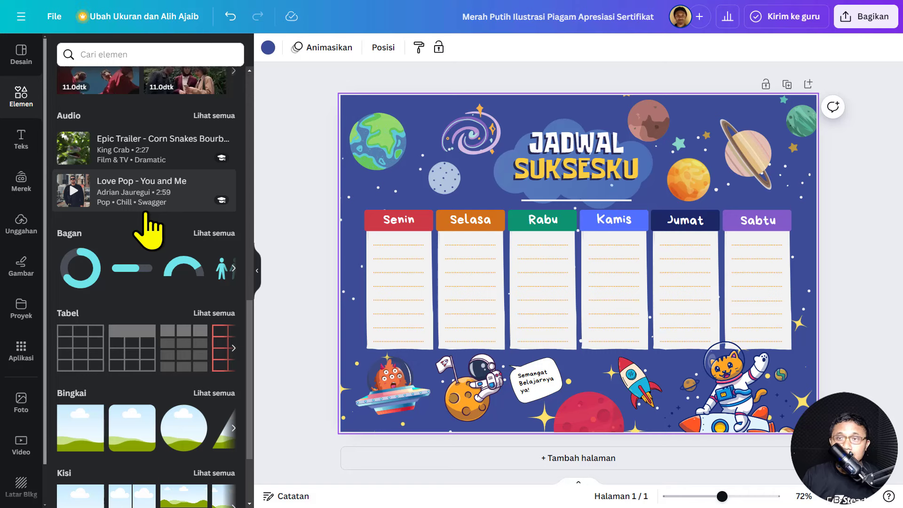
pyautogui.scroll(-4, 148, 230)
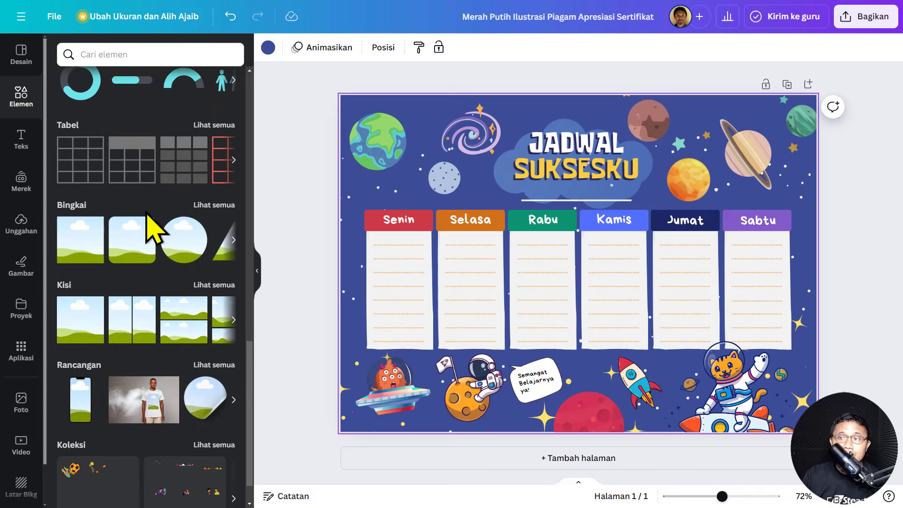
pyautogui.scroll(1, 151, 228)
pyautogui.scroll(1, 151, 227)
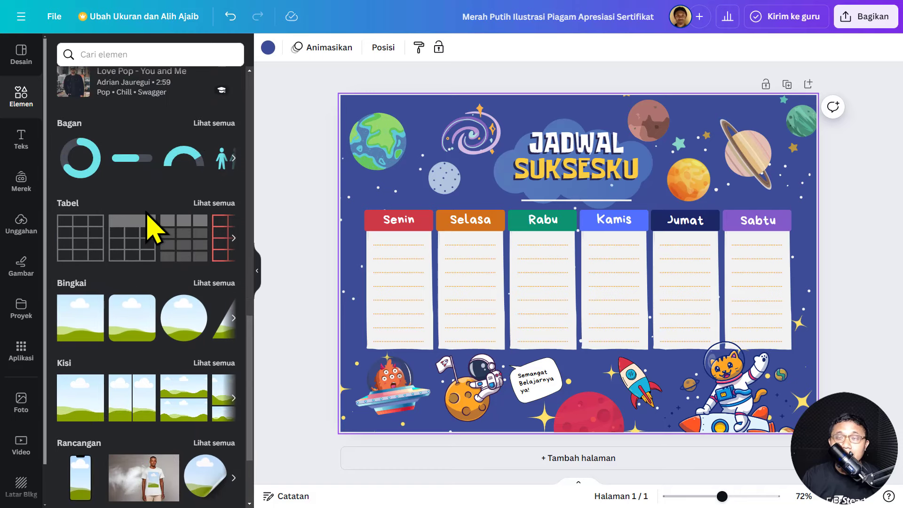
# Search the elements for kucing and limit the results to graphics.
pyautogui.click(112, 45)
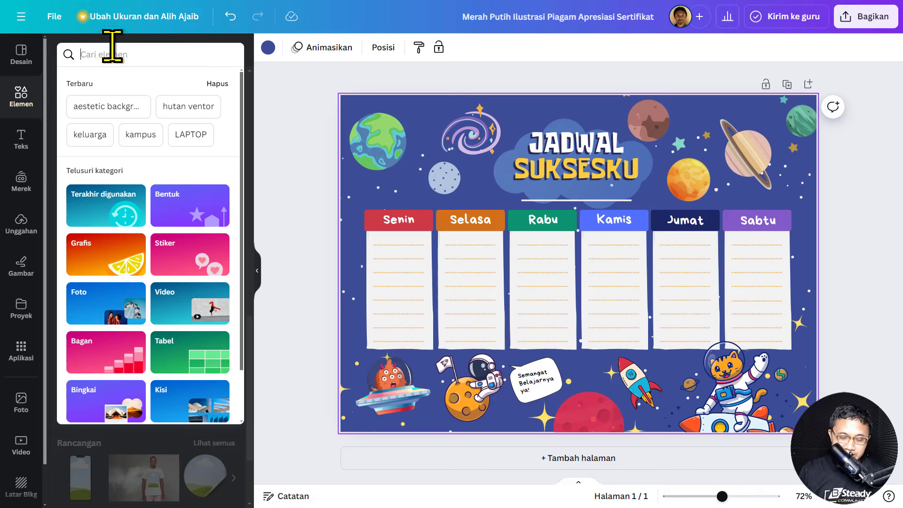
pyautogui.write('kucing')
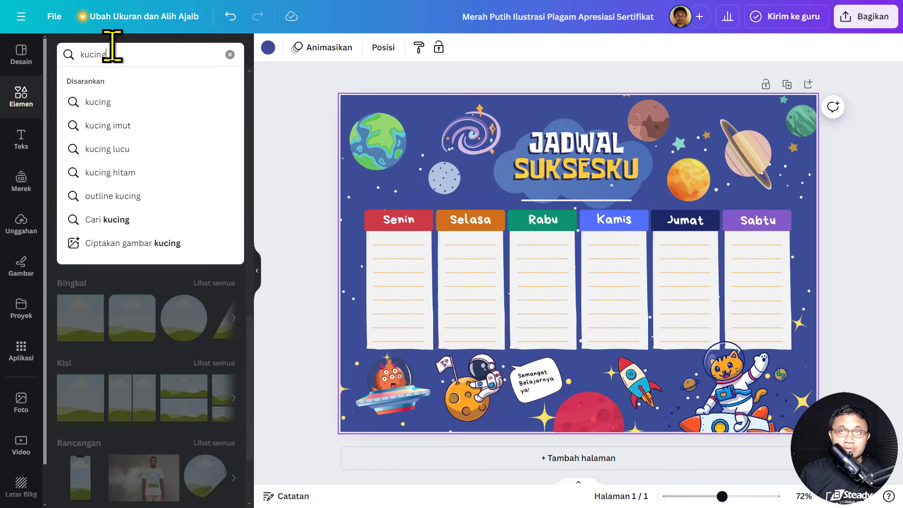
pyautogui.press('Return')
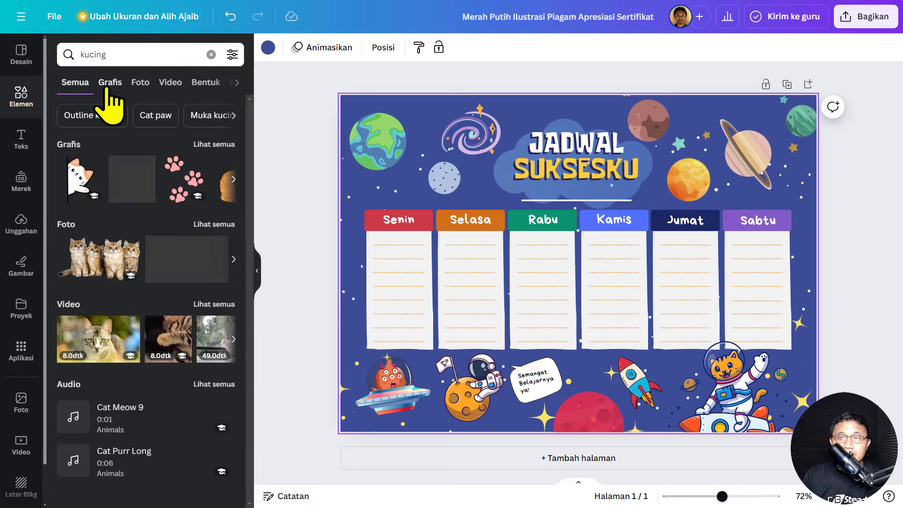
pyautogui.click(107, 84)
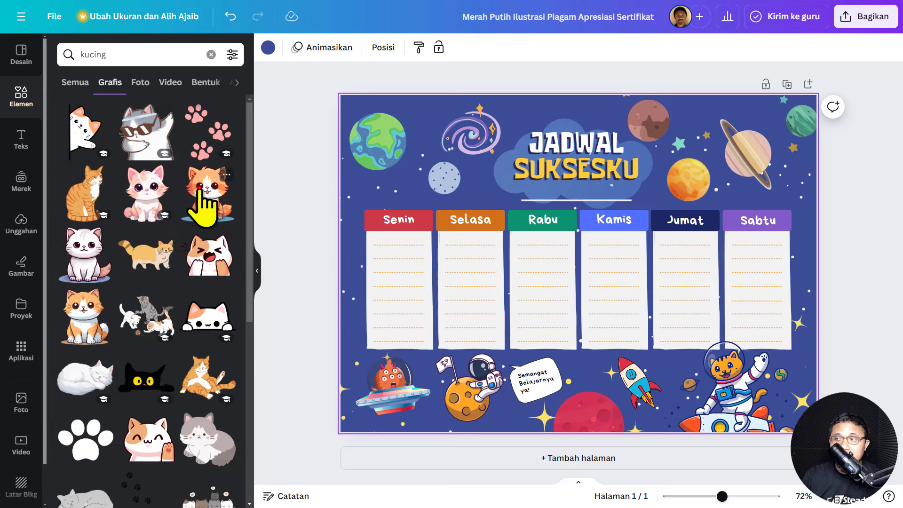
# Add the sitting orange-and-white cat graphic, move it over the page's right edge beside the Sabtu column and shrink it.
pyautogui.click(203, 207)
pyautogui.moveTo(566, 273); pyautogui.dragTo(416, 282)
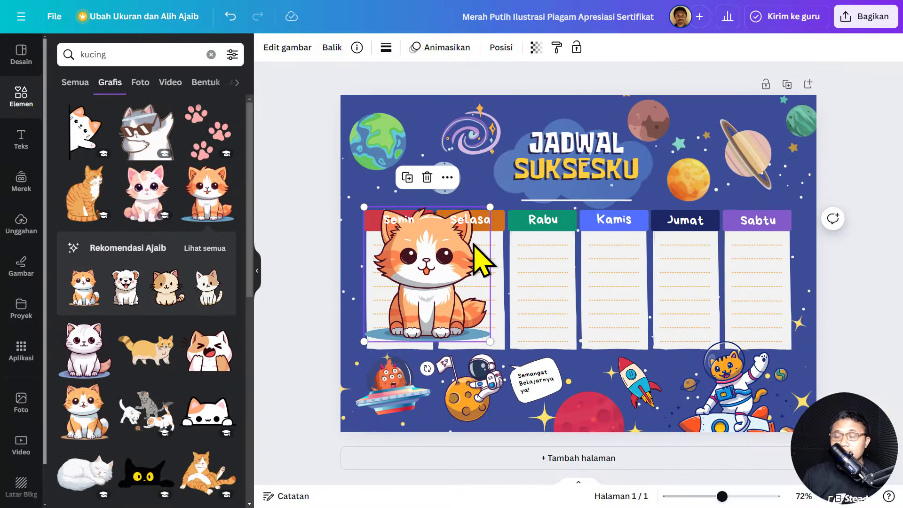
pyautogui.moveTo(454, 282); pyautogui.dragTo(808, 287)
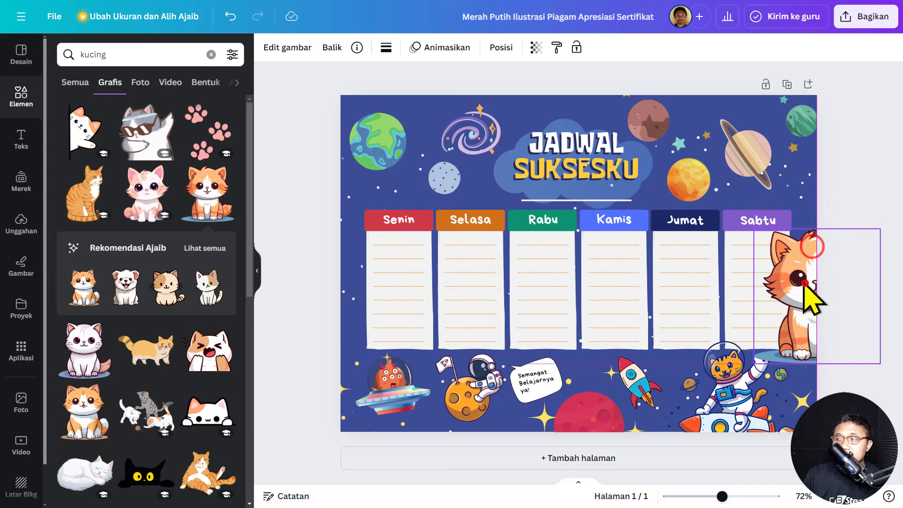
pyautogui.moveTo(756, 229); pyautogui.dragTo(796, 273)
pyautogui.click(723, 271)
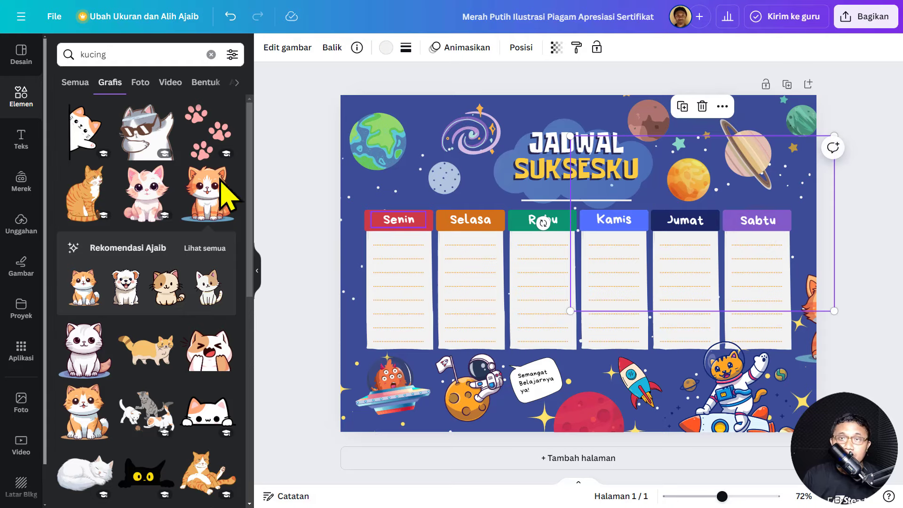
# Look at the text styles and font combinations, and at the brand kit options.
pyautogui.click(21, 137)
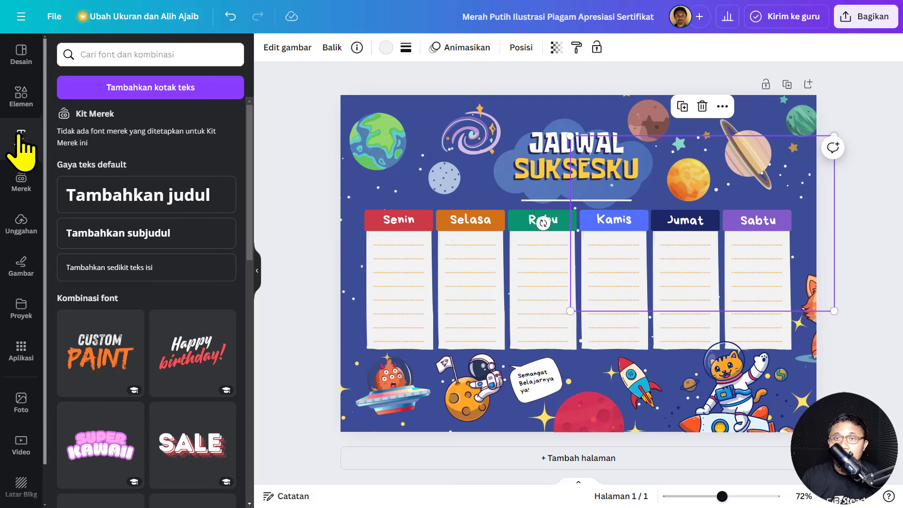
pyautogui.click(30, 187)
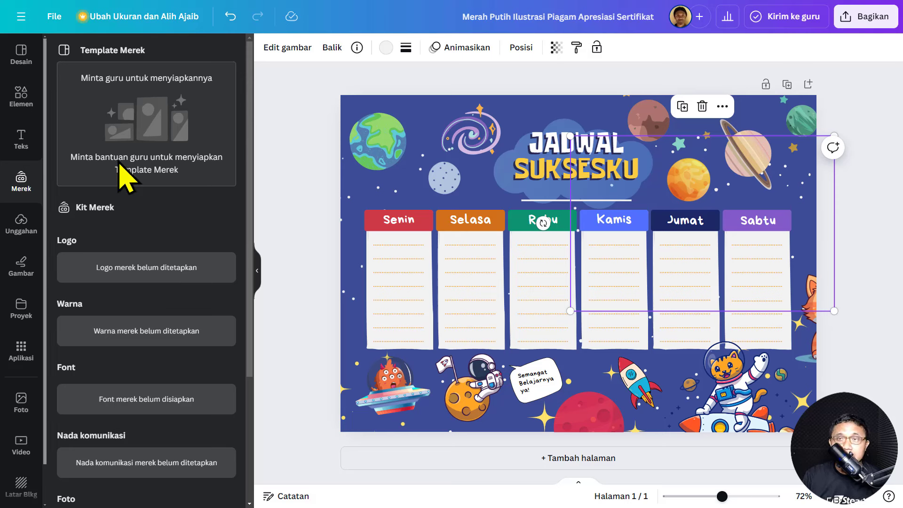
# Look through the previously uploaded images.
pyautogui.click(31, 231)
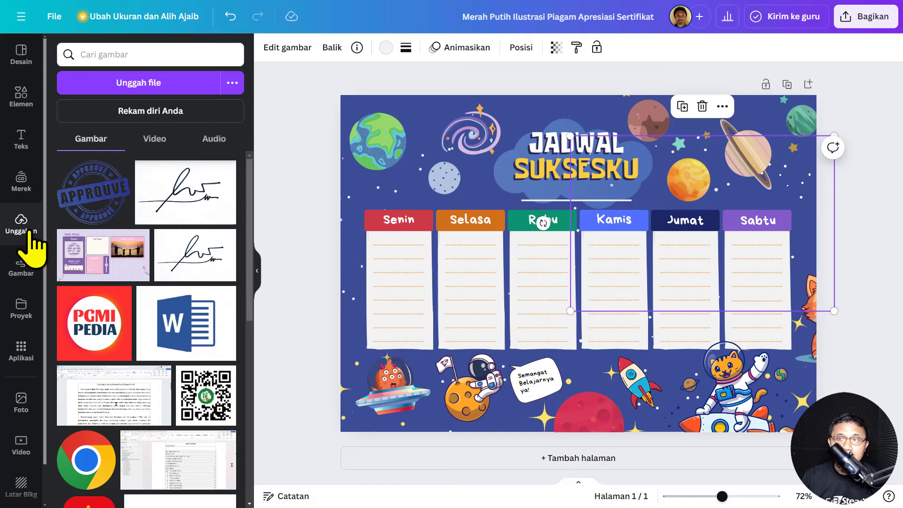
pyautogui.scroll(-5, 204, 302)
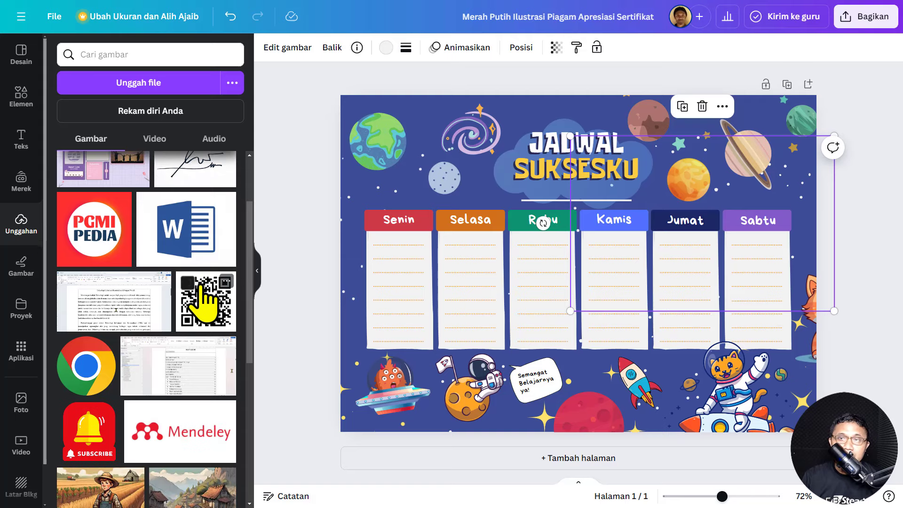
pyautogui.scroll(-2, 204, 303)
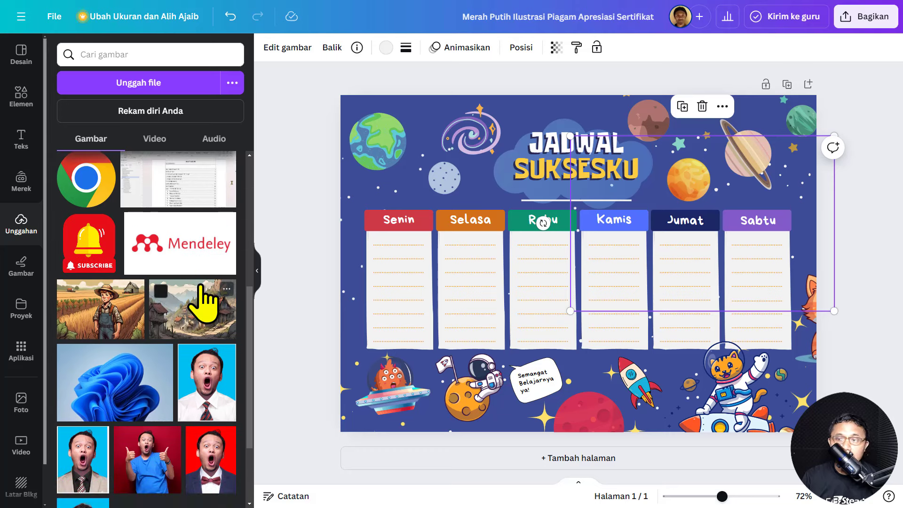
pyautogui.scroll(-1, 203, 303)
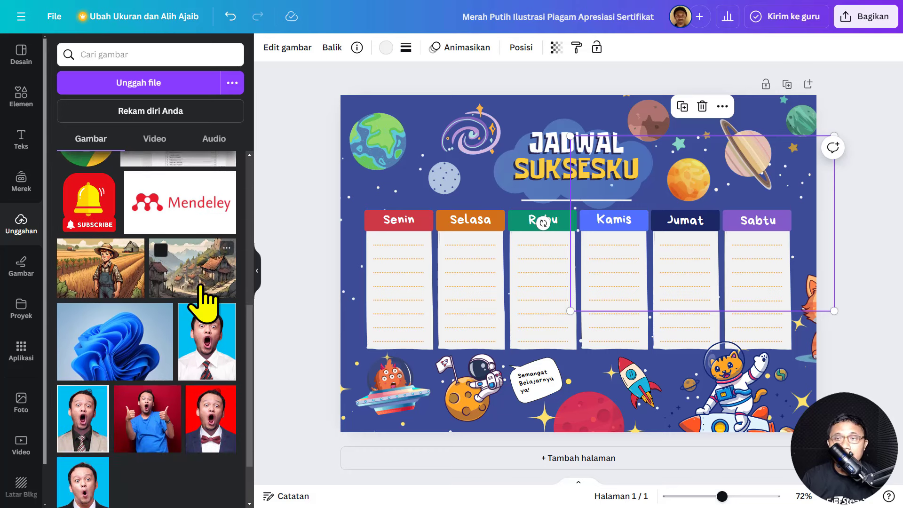
pyautogui.scroll(-2, 201, 286)
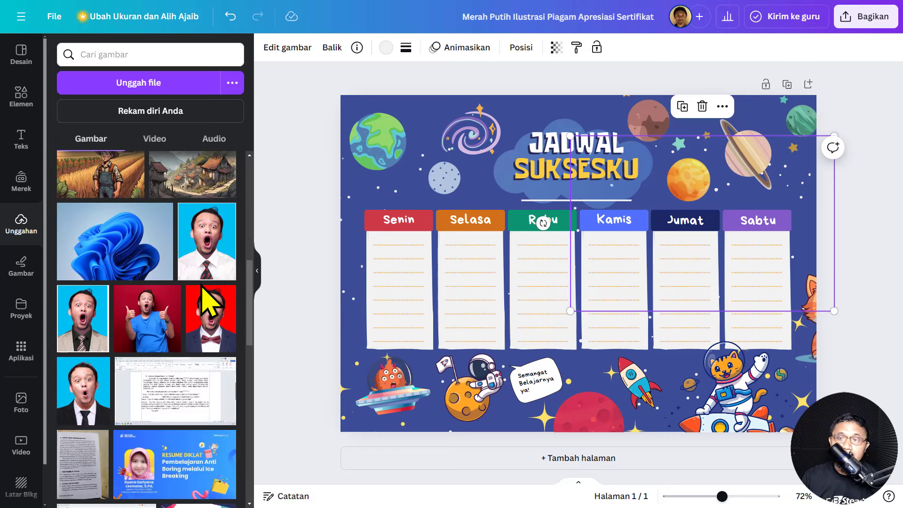
pyautogui.scroll(1, 204, 305)
pyautogui.scroll(-2, 197, 302)
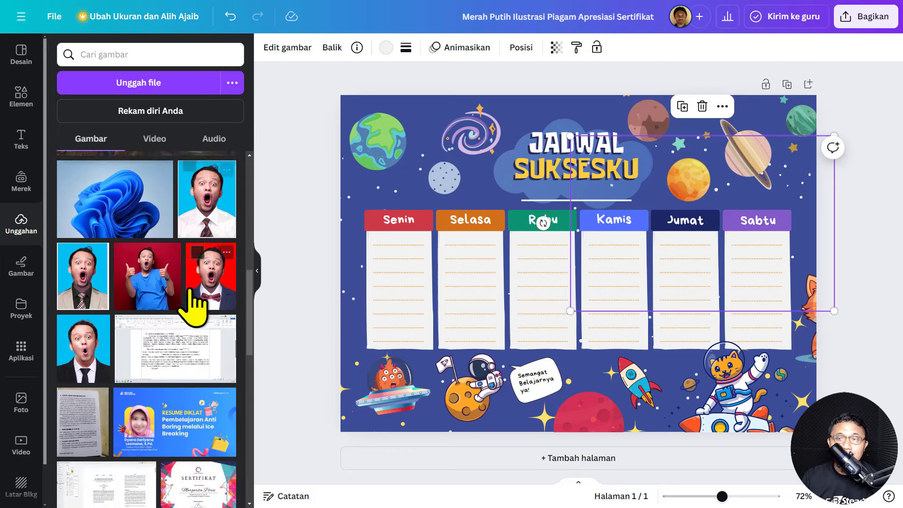
# Upload the image syahrulkan 1.jpg from the Downloads folder and show it among the uploaded images.
pyautogui.click(149, 83)
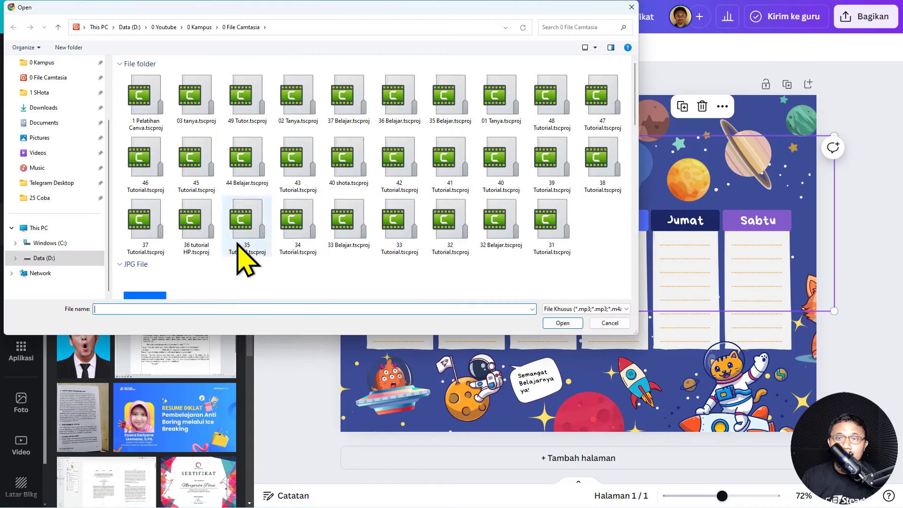
pyautogui.click(68, 110)
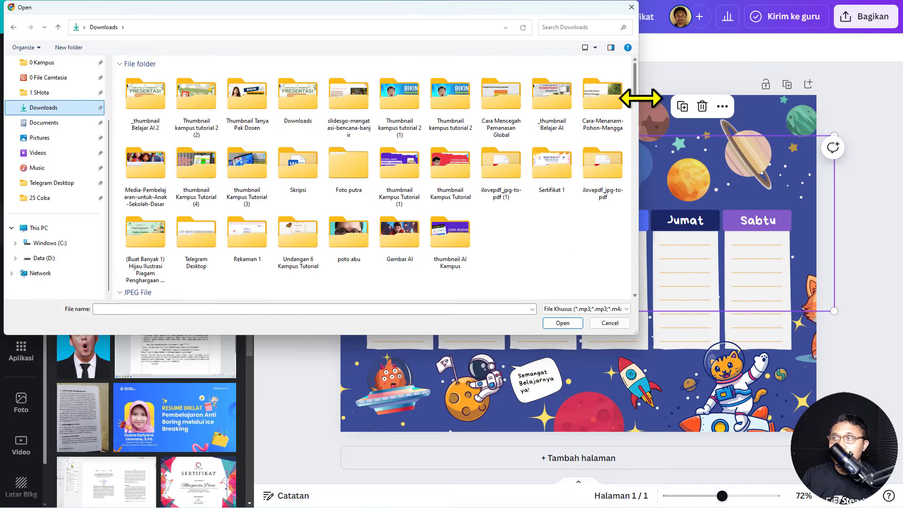
pyautogui.moveTo(634, 84); pyautogui.dragTo(631, 128)
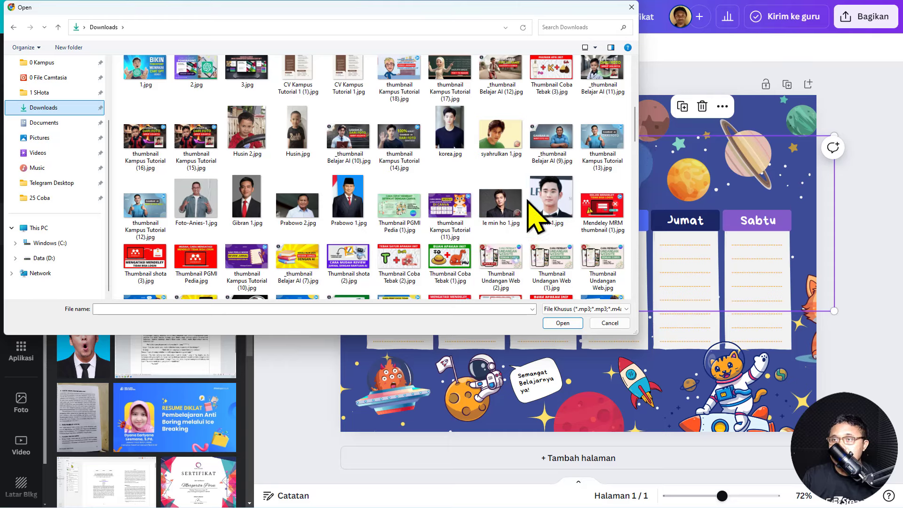
pyautogui.click(494, 134)
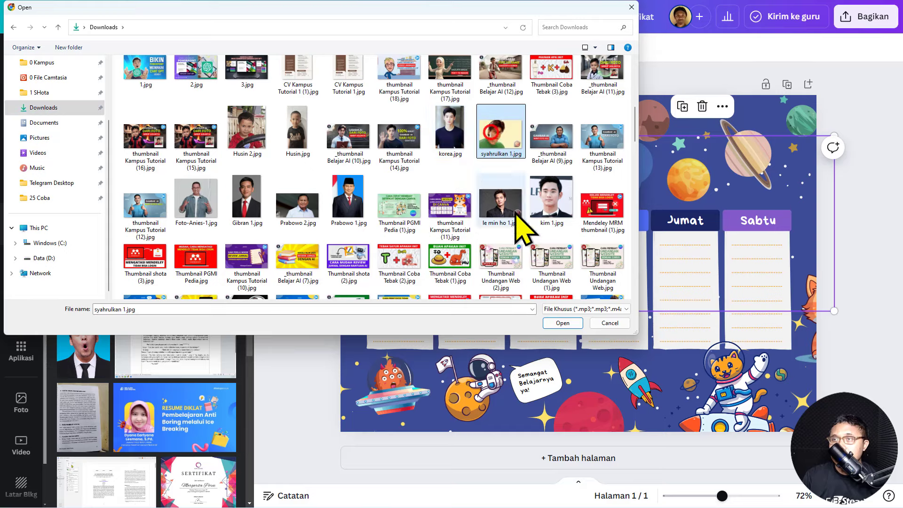
pyautogui.click(550, 324)
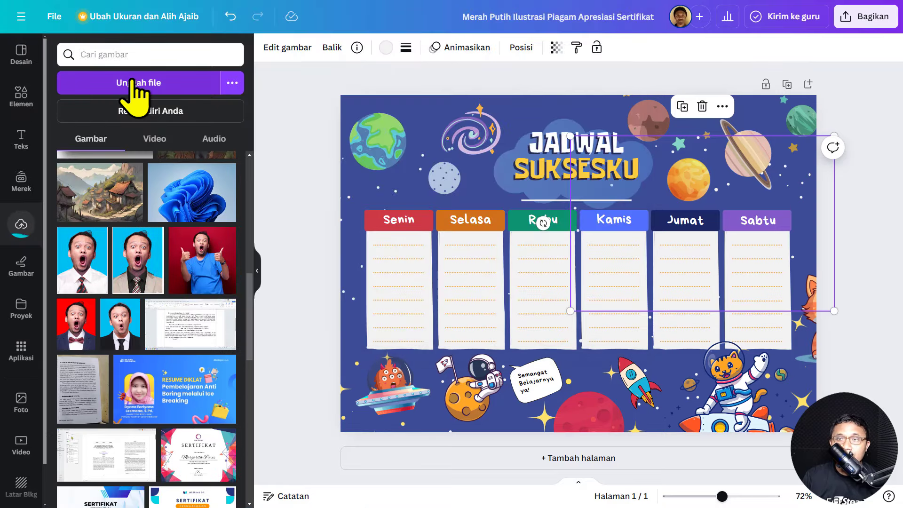
pyautogui.moveTo(250, 303); pyautogui.dragTo(247, 168)
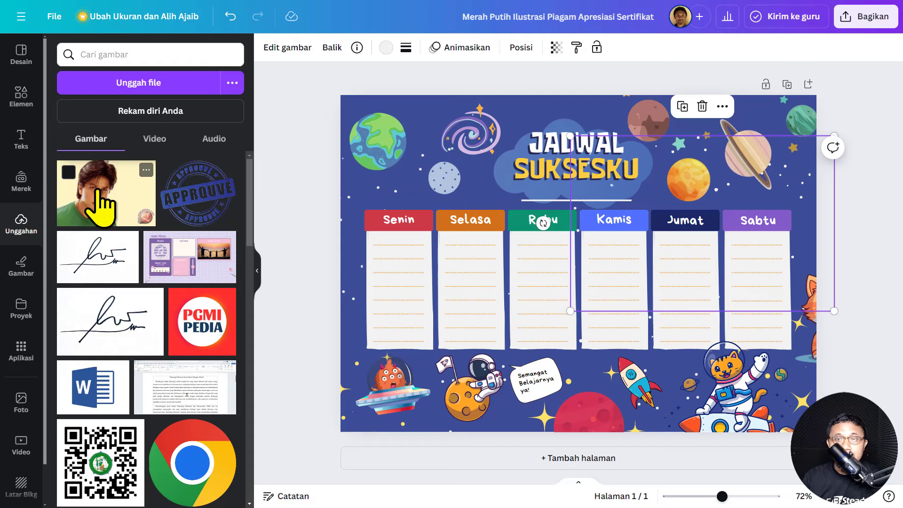
# View the drawing tools and the list of saved projects.
pyautogui.click(32, 273)
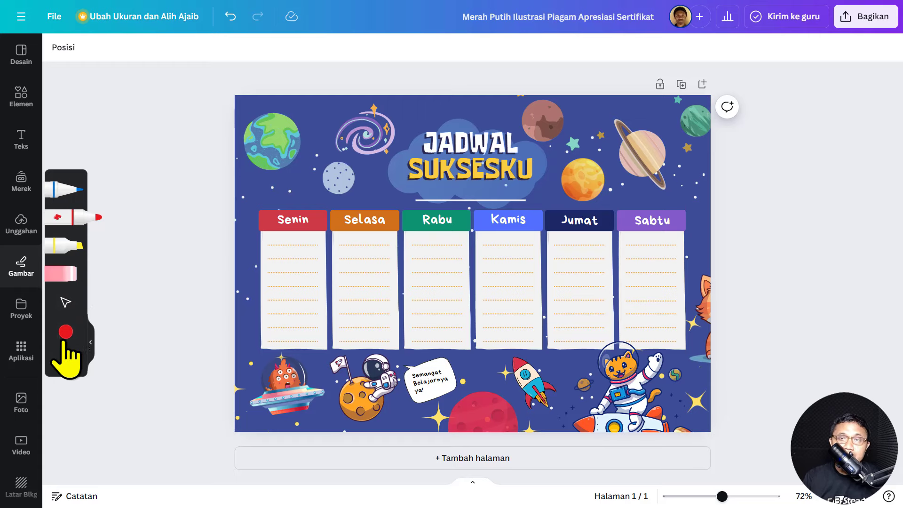
pyautogui.click(23, 302)
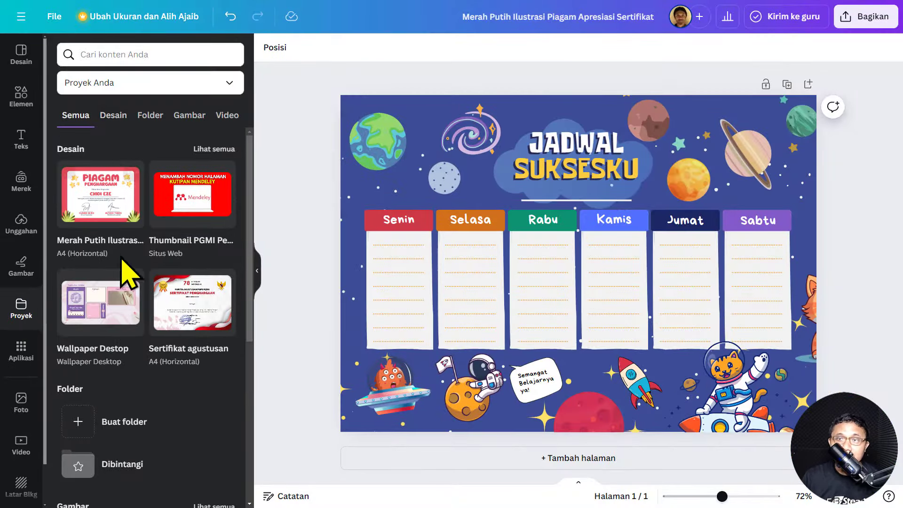
# Browse the available Canva apps, including Canva's own tools and the full row of popular apps.
pyautogui.click(17, 357)
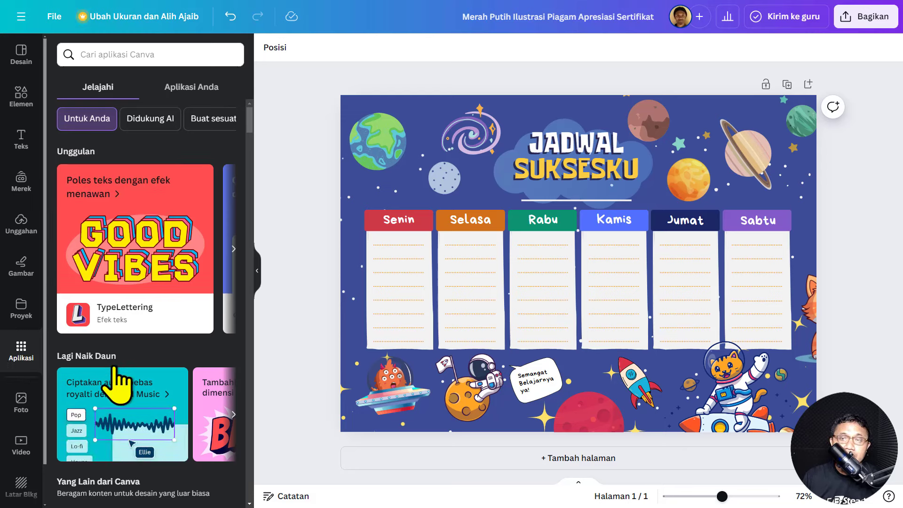
pyautogui.scroll(-4, 118, 381)
pyautogui.scroll(-2, 118, 382)
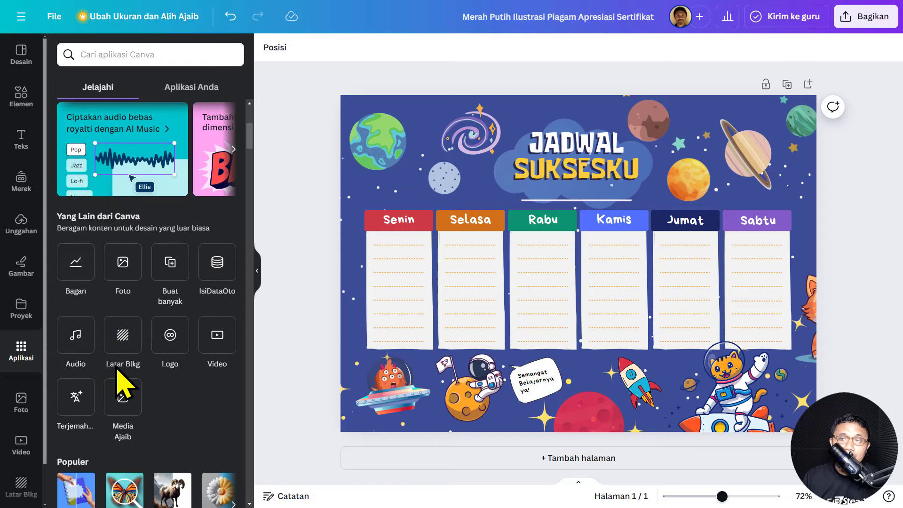
pyautogui.click(175, 282)
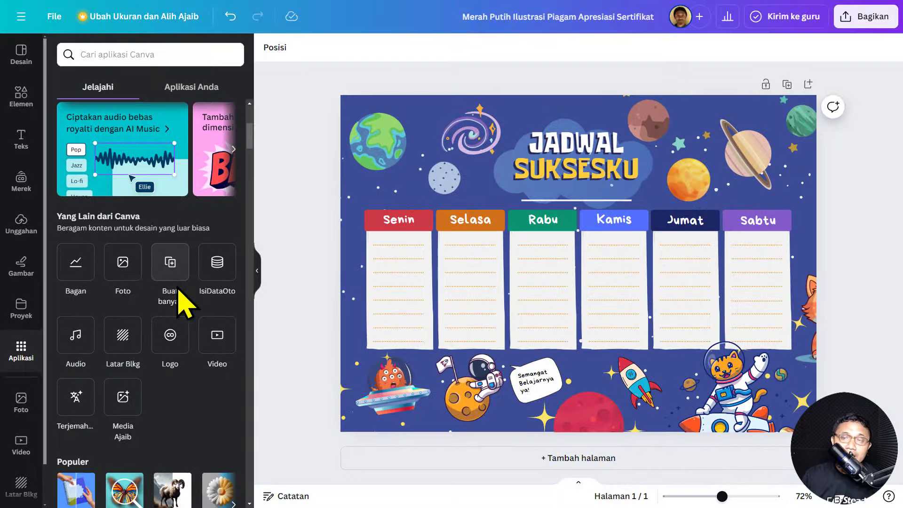
pyautogui.scroll(-3, 184, 301)
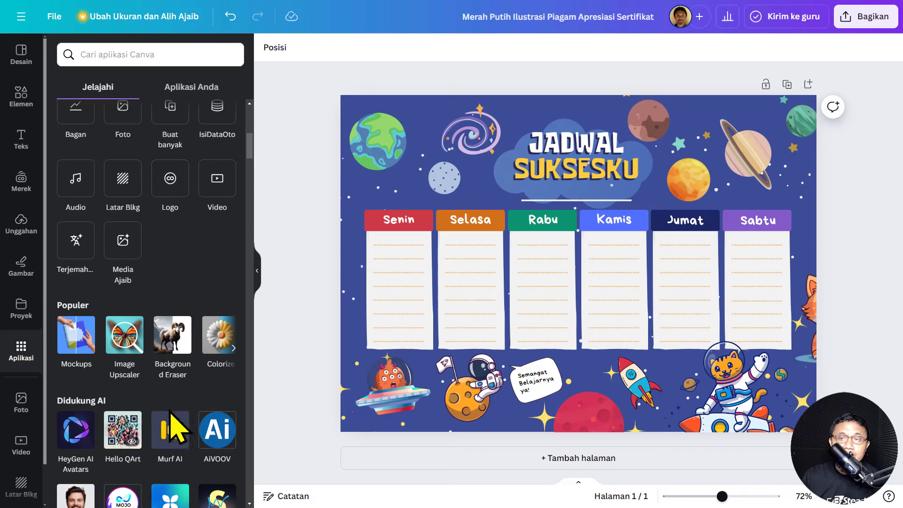
pyautogui.click(235, 349)
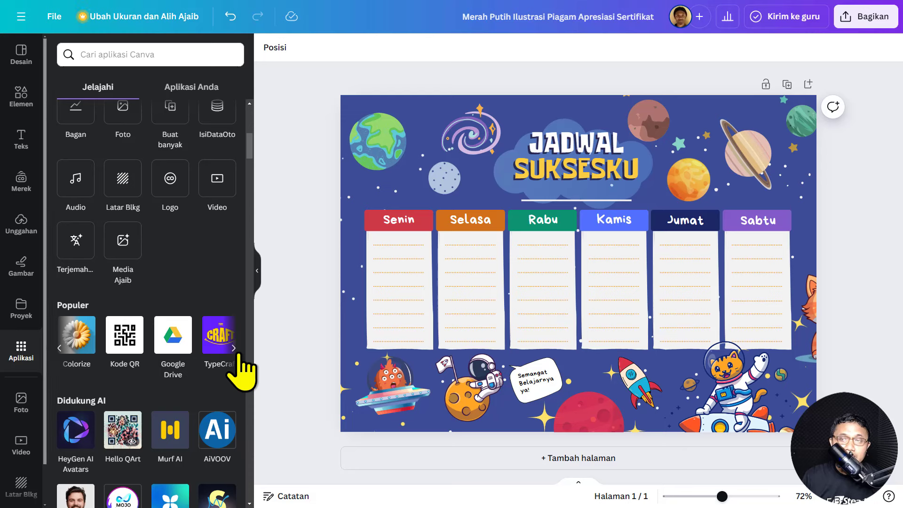
pyautogui.click(237, 351)
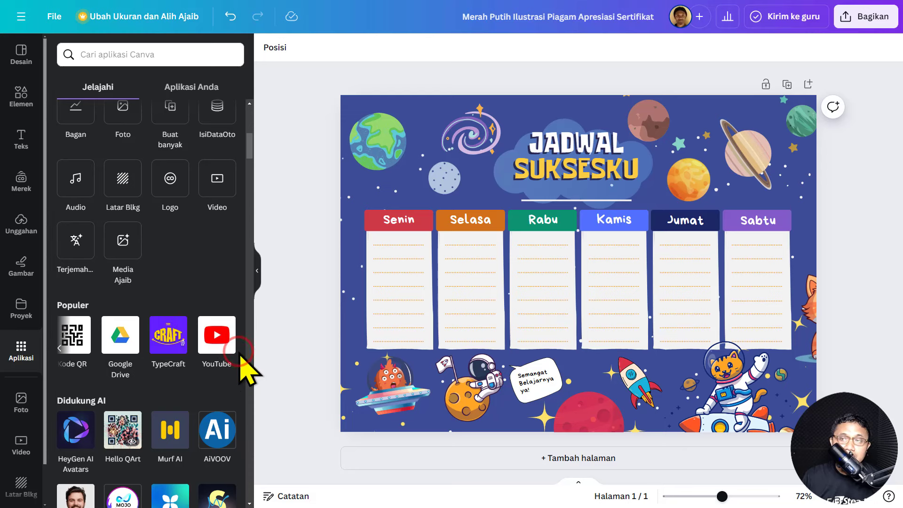
# Look through the personal app list, then review the trending apps and Canva's own apps.
pyautogui.scroll(4, 182, 323)
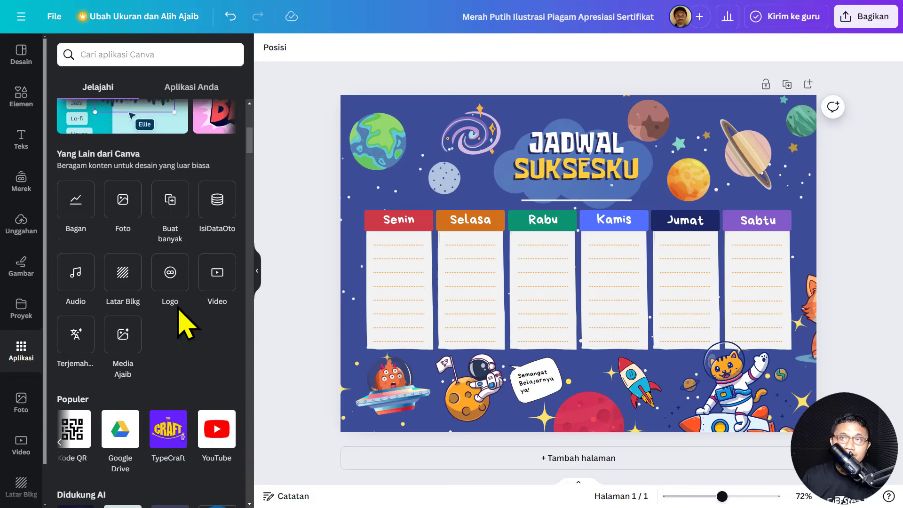
pyautogui.scroll(3, 187, 263)
pyautogui.click(180, 85)
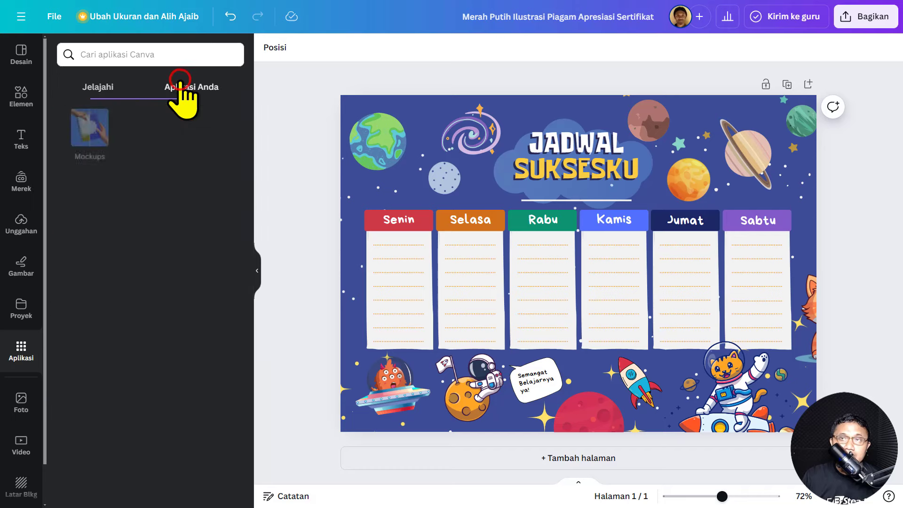
pyautogui.click(107, 83)
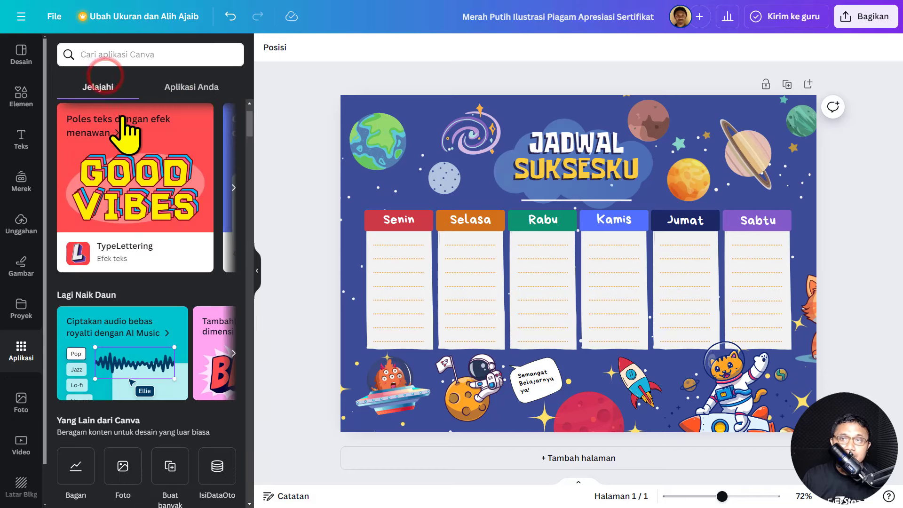
pyautogui.scroll(-2, 187, 313)
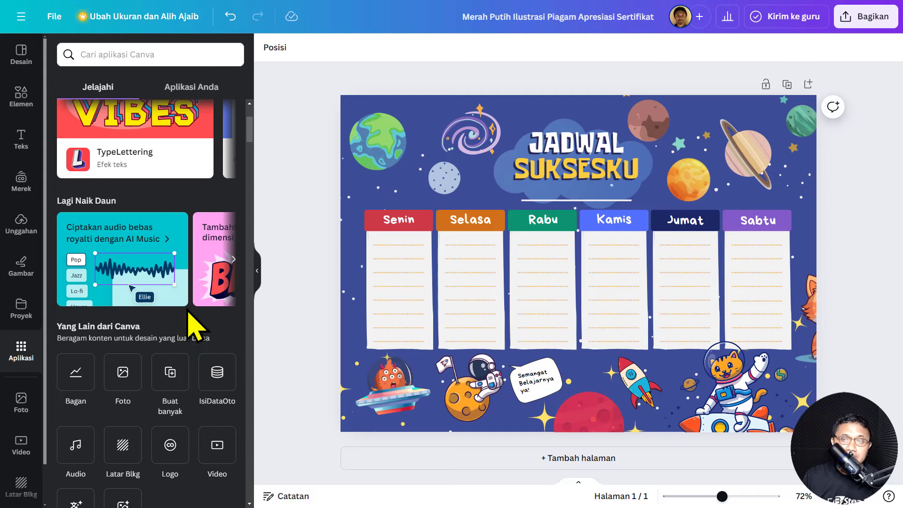
pyautogui.scroll(-2, 191, 327)
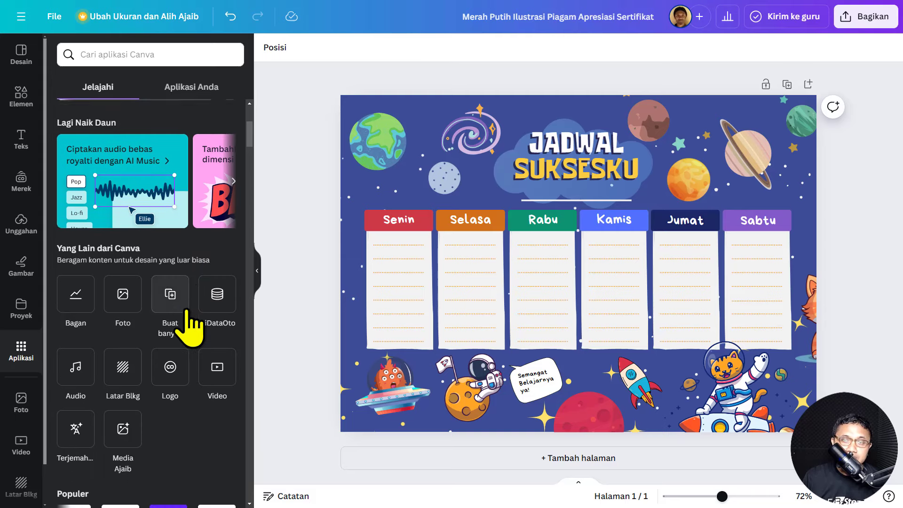
pyautogui.scroll(-2, 191, 325)
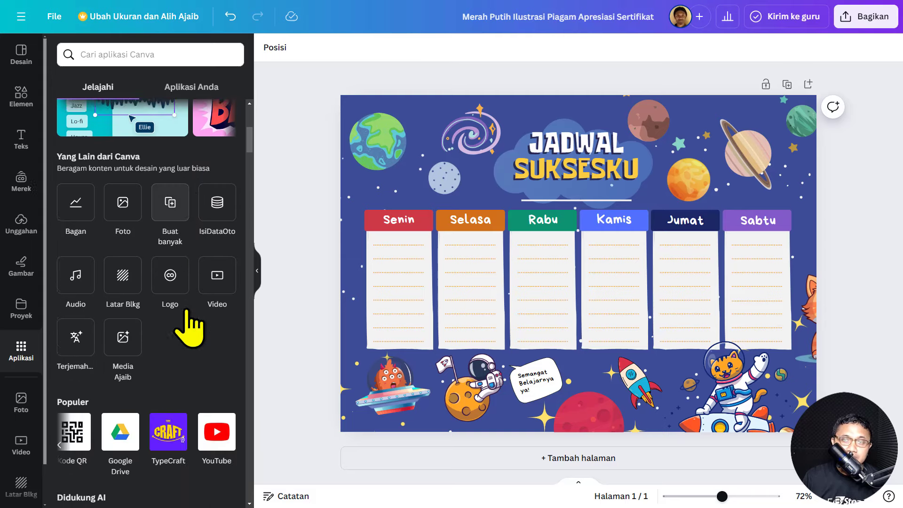
# Add a second page and generate Media Ajaib images from the prompt "kambing" in the Sinematik style.
pyautogui.click(138, 347)
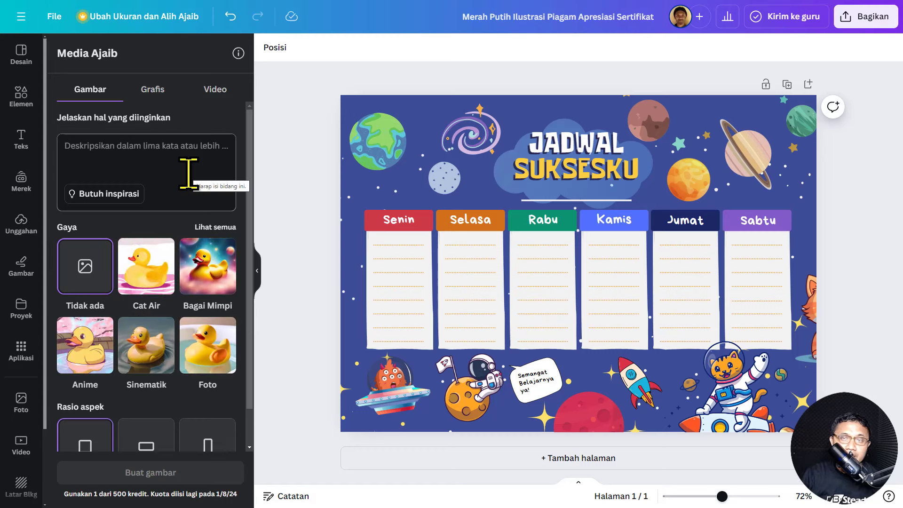
pyautogui.write('kambing')
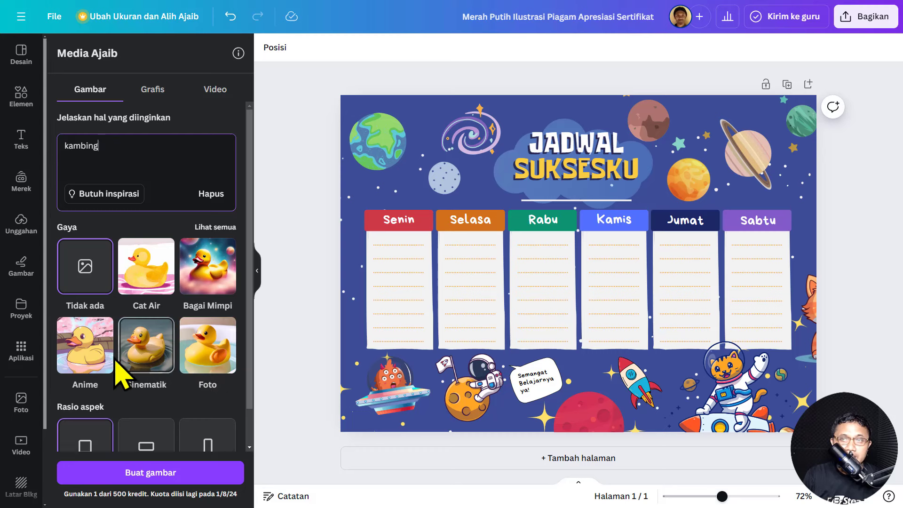
pyautogui.click(148, 369)
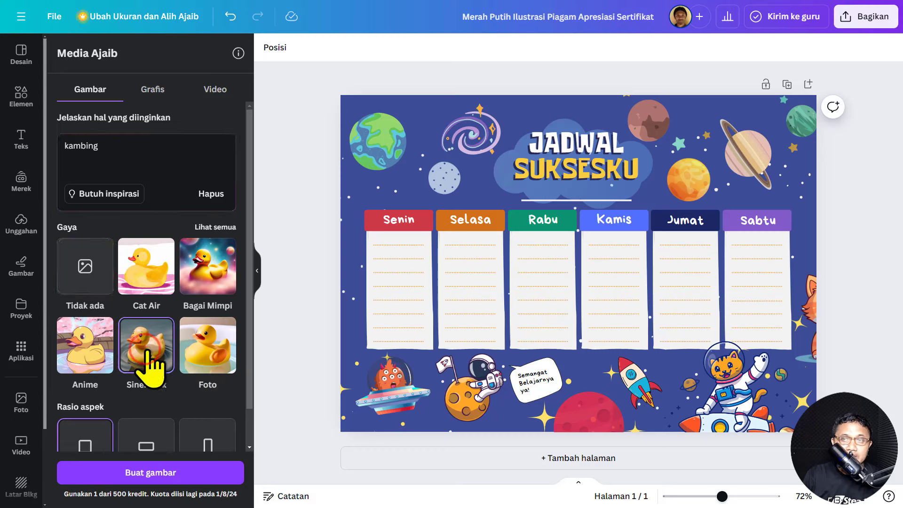
pyautogui.scroll(-1, 155, 371)
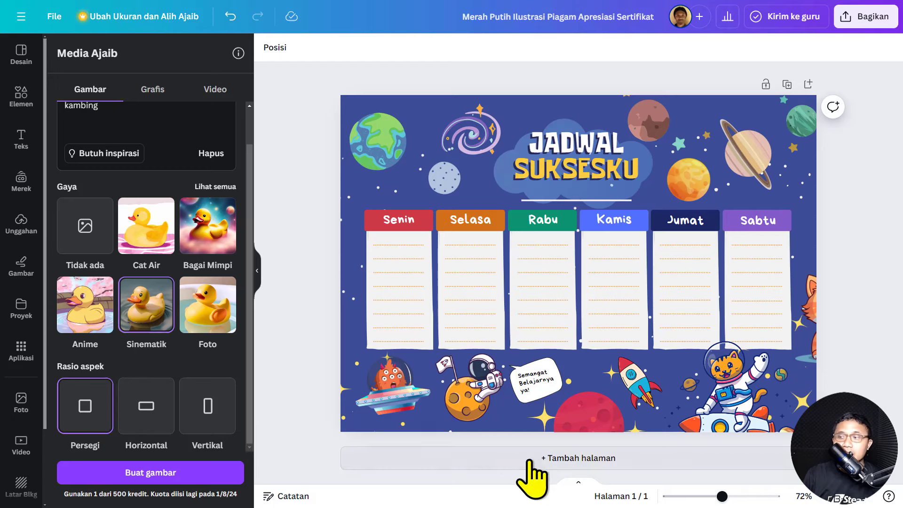
pyautogui.click(546, 461)
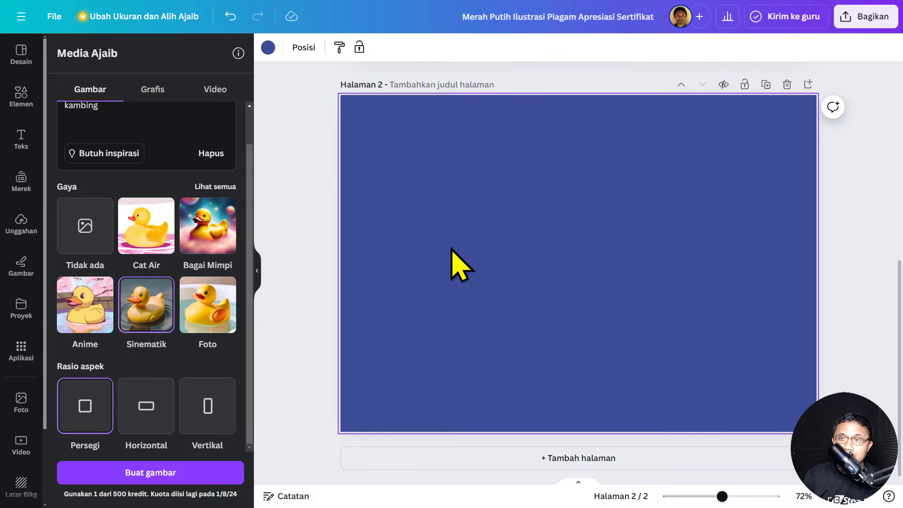
pyautogui.click(174, 476)
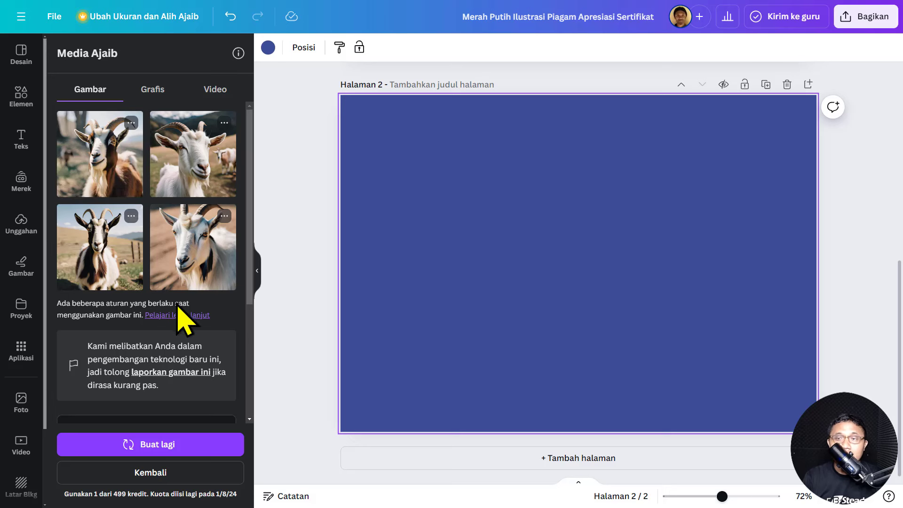
# Generate a new set of Media Ajaib images with the prompt "kambing naik motor".
pyautogui.scroll(-2, 214, 348)
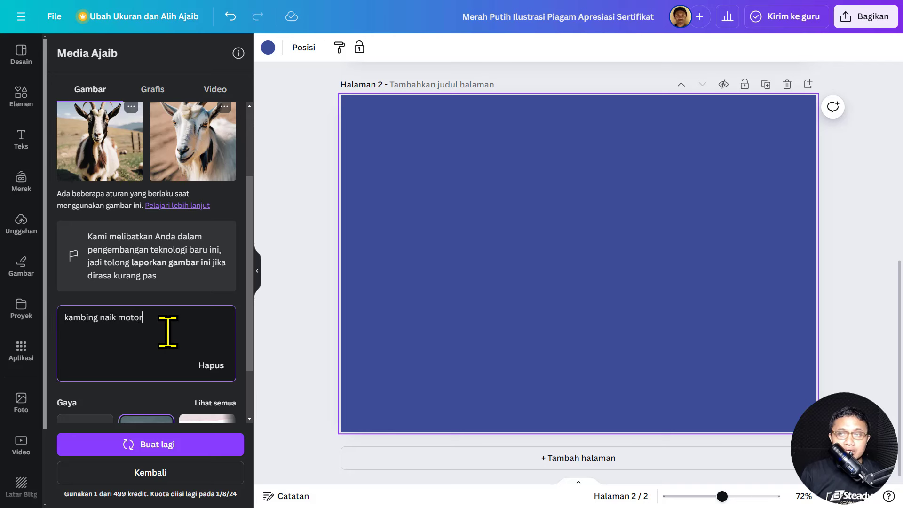
pyautogui.click(191, 446)
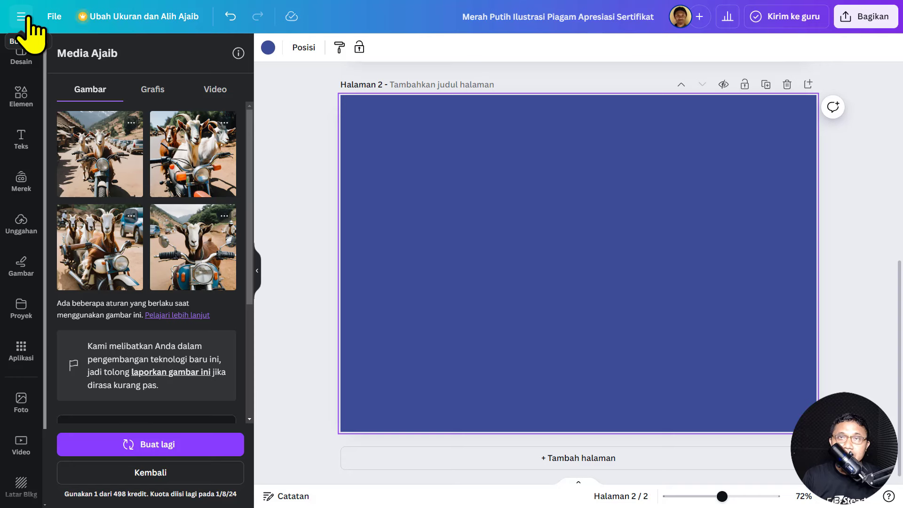
# Rename the design as "sertifikat".
pyautogui.click(53, 23)
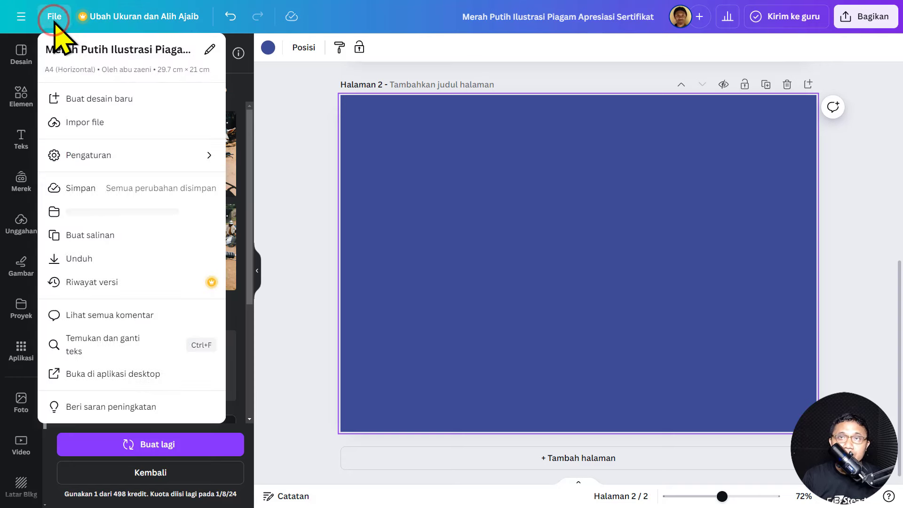
pyautogui.click(209, 49)
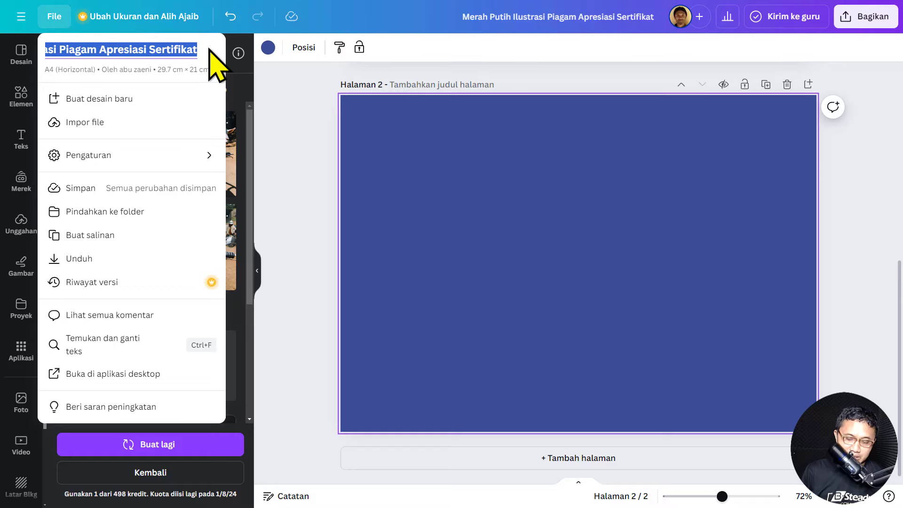
pyautogui.write('s')
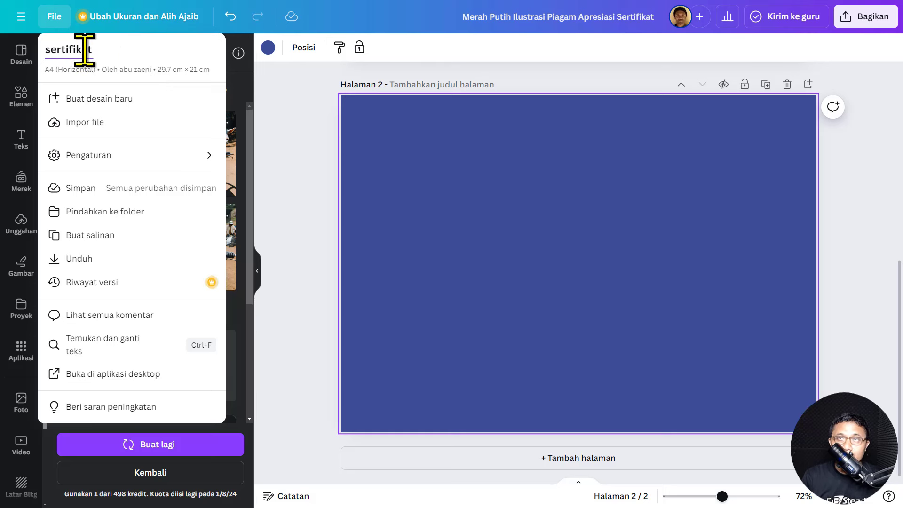
# View the options for resizing, translating and converting the design, leaving the design as it is.
pyautogui.click(150, 20)
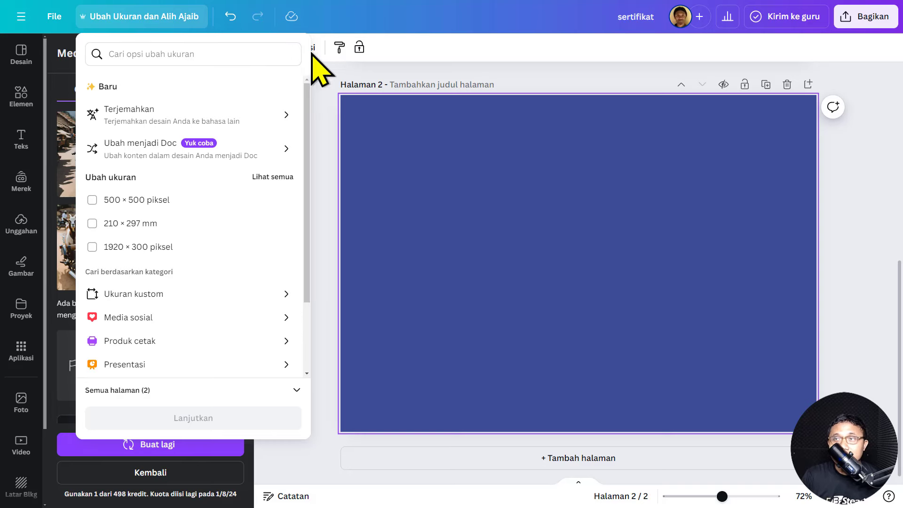
pyautogui.click(327, 68)
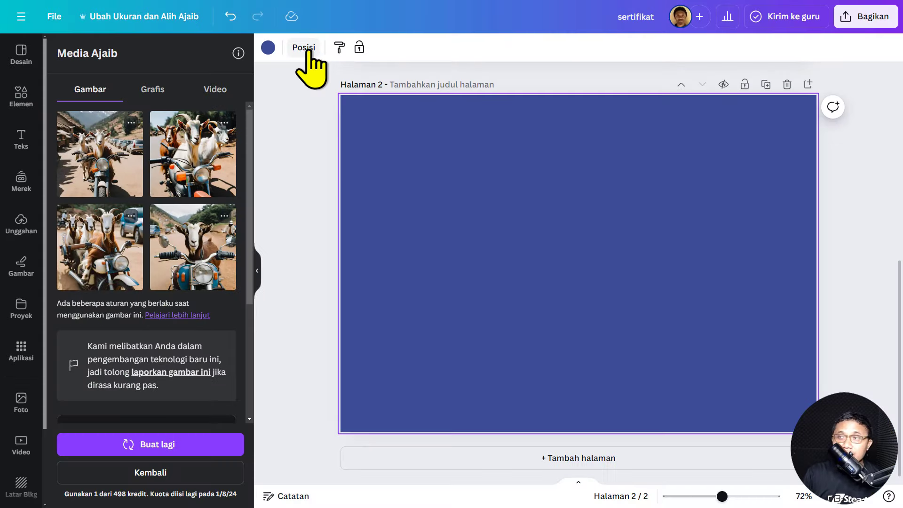
# Compare the editing options offered for the alien spaceship image, the second page's background and the speech bubble text.
pyautogui.scroll(3, 642, 409)
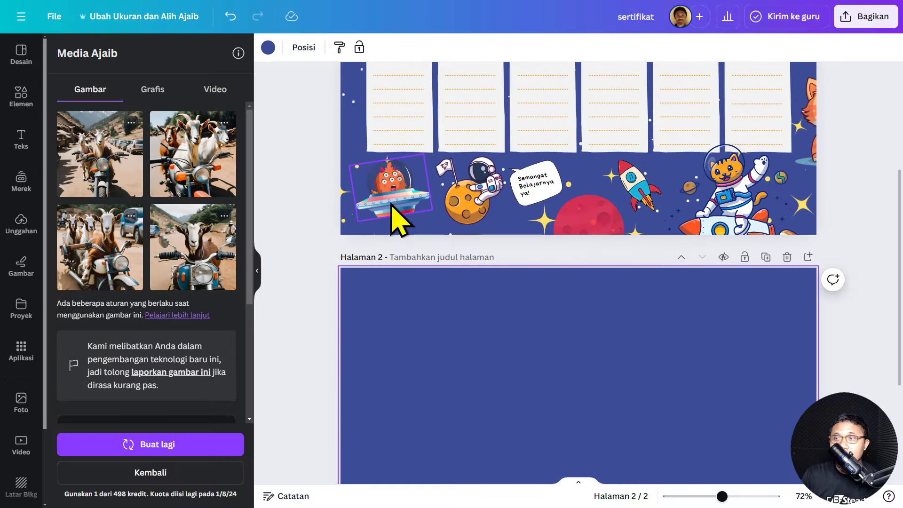
pyautogui.click(391, 203)
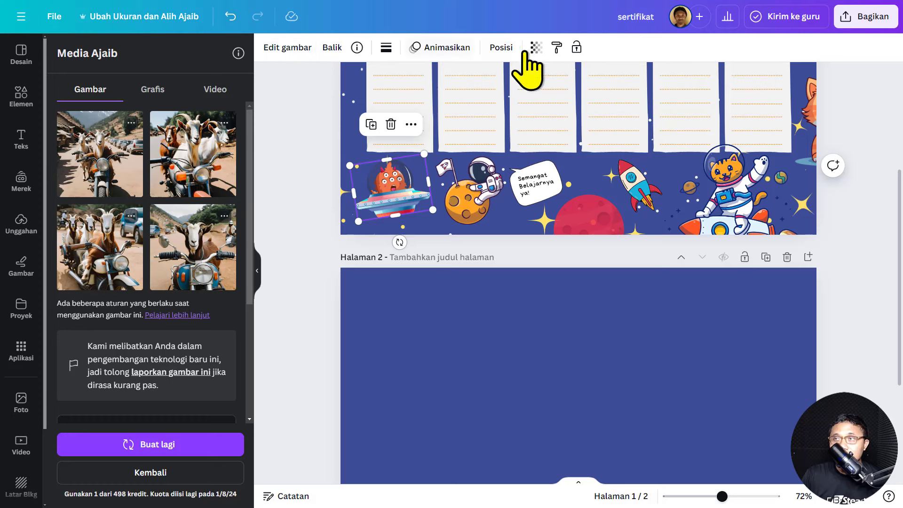
pyautogui.click(289, 136)
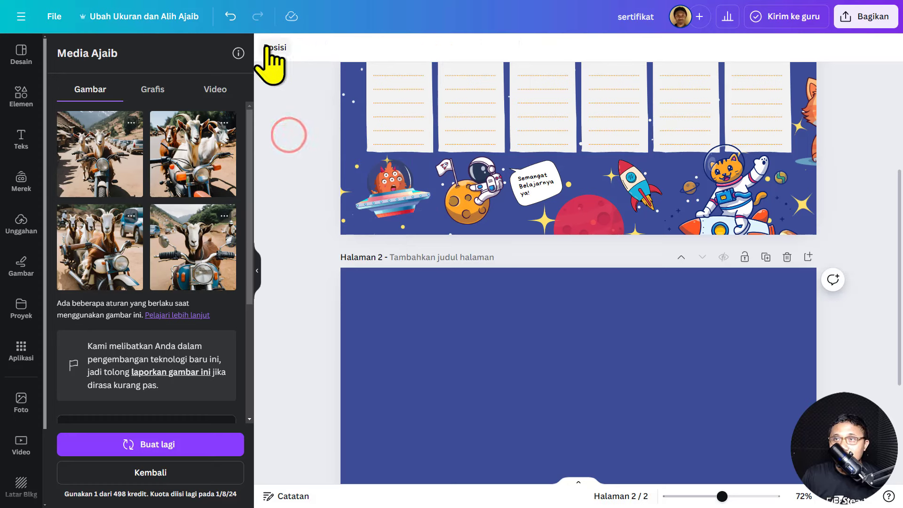
pyautogui.click(391, 327)
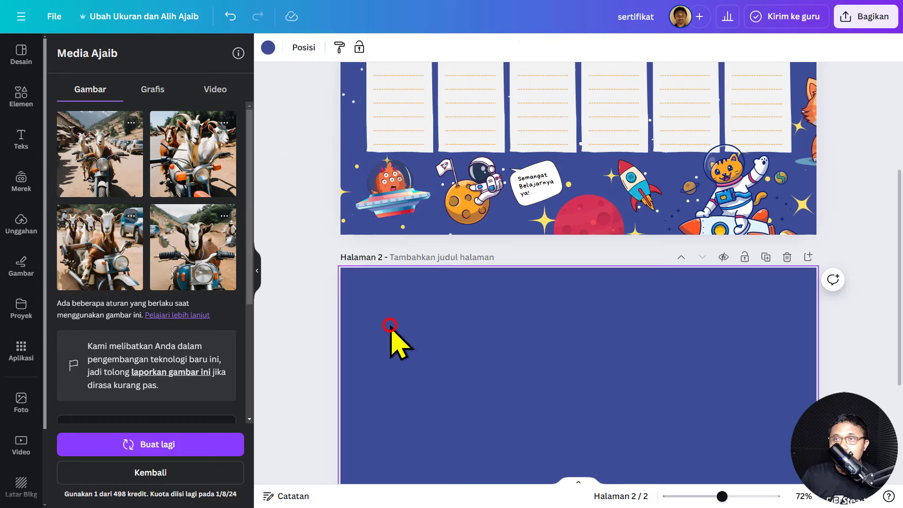
pyautogui.click(527, 185)
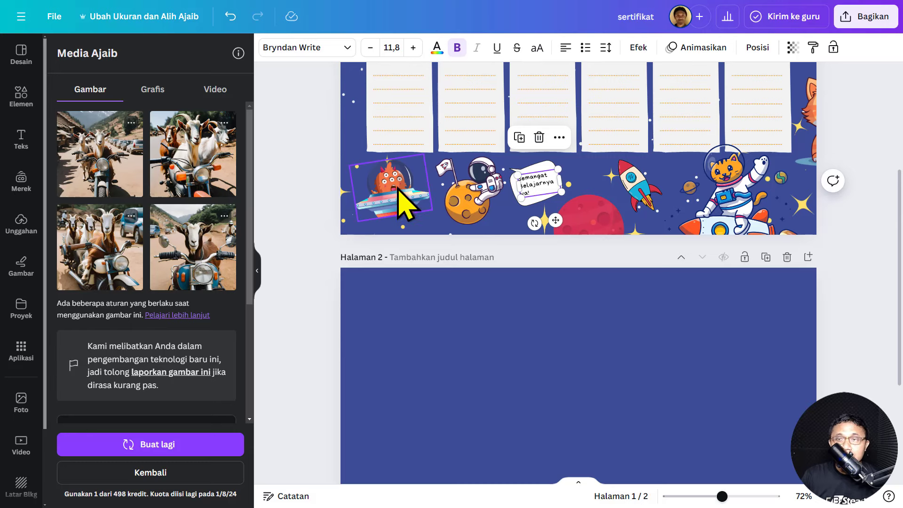
pyautogui.scroll(5, 545, 211)
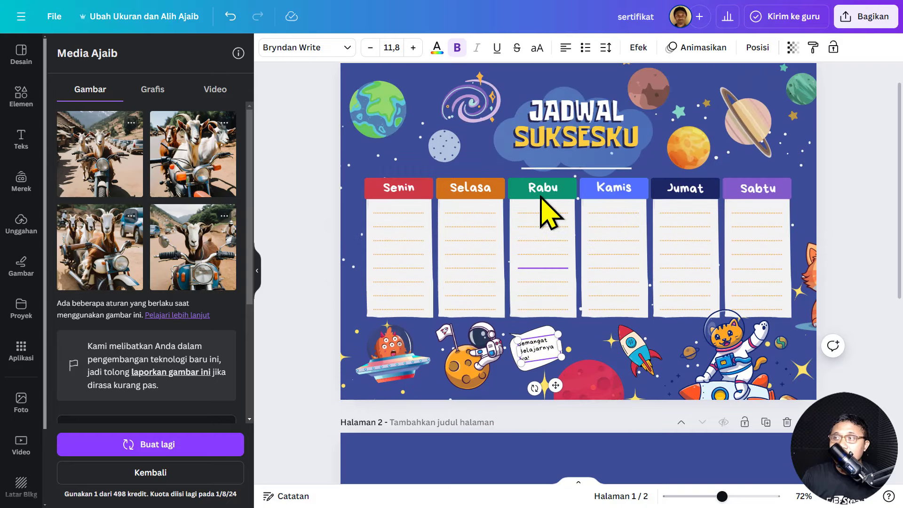
pyautogui.click(296, 131)
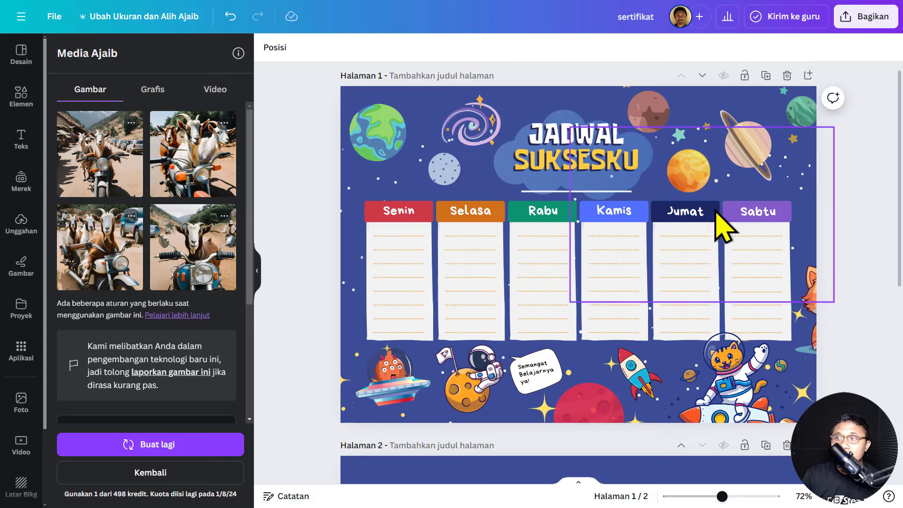
# Change the second page's background to the lighter blue document colour #5271FF.
pyautogui.scroll(-3, 553, 224)
pyautogui.scroll(-3, 550, 221)
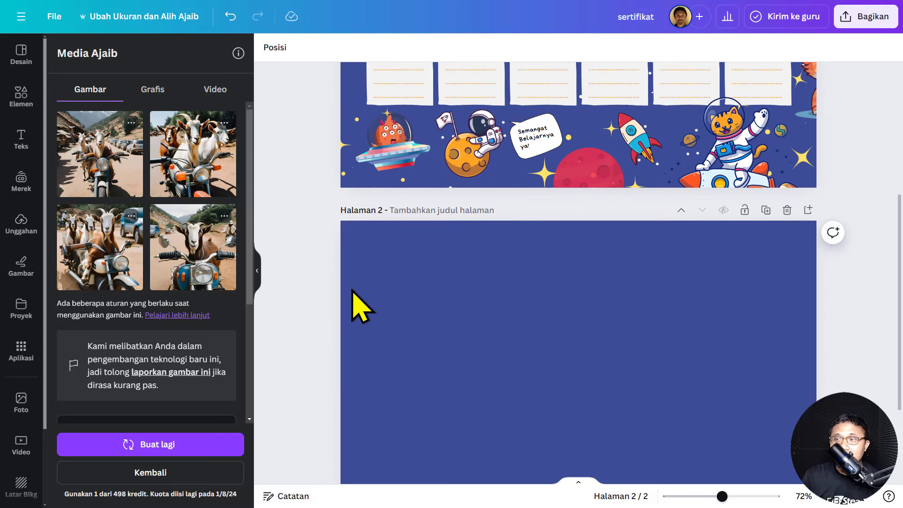
pyautogui.click(353, 290)
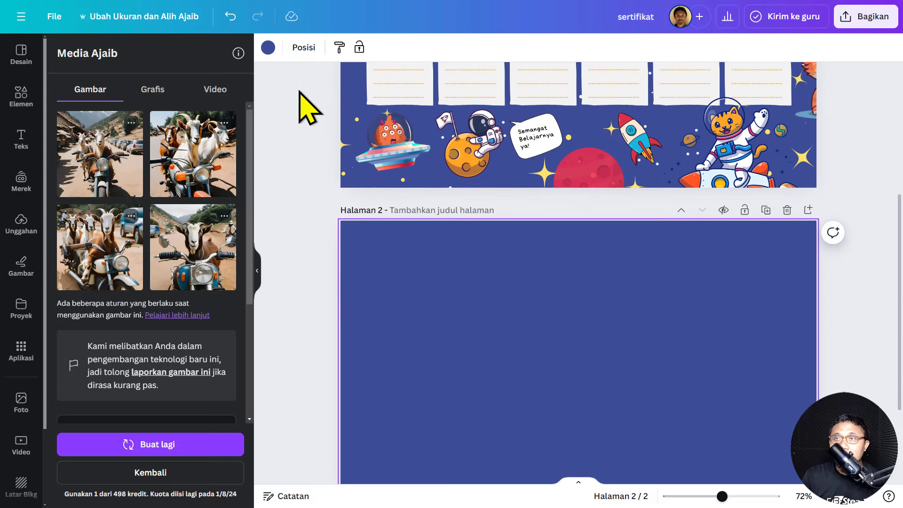
pyautogui.click(269, 48)
pyautogui.doubleClick(129, 151)
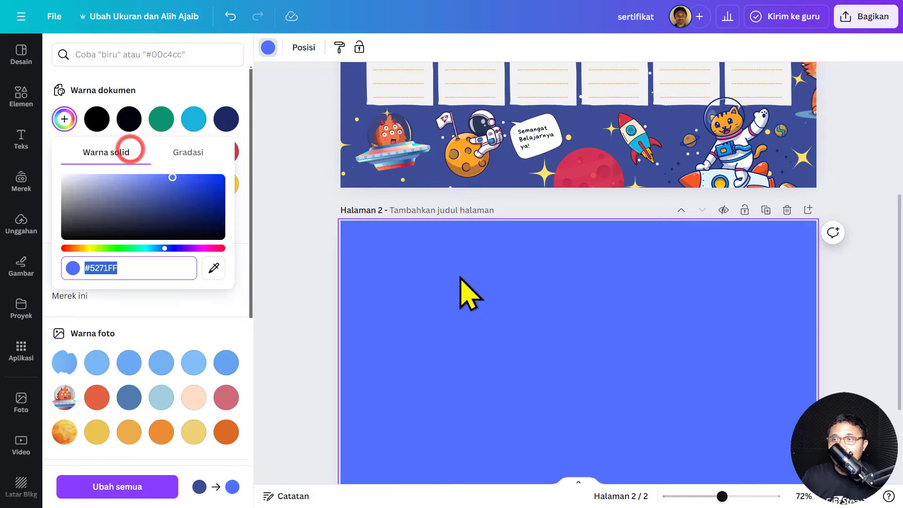
pyautogui.click(313, 214)
# Set the "Senin" heading's font size to 14 and its text colour to the purple document colour.
pyautogui.scroll(3, 482, 252)
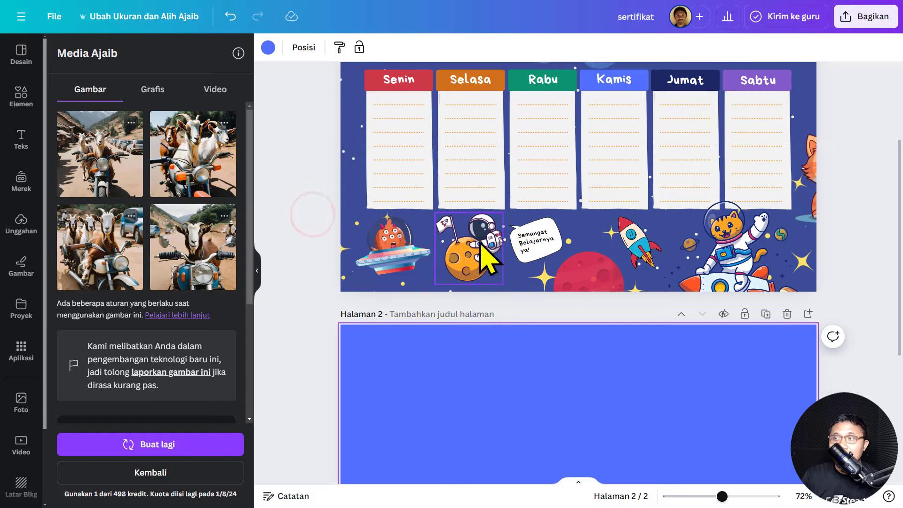
pyautogui.scroll(1, 485, 256)
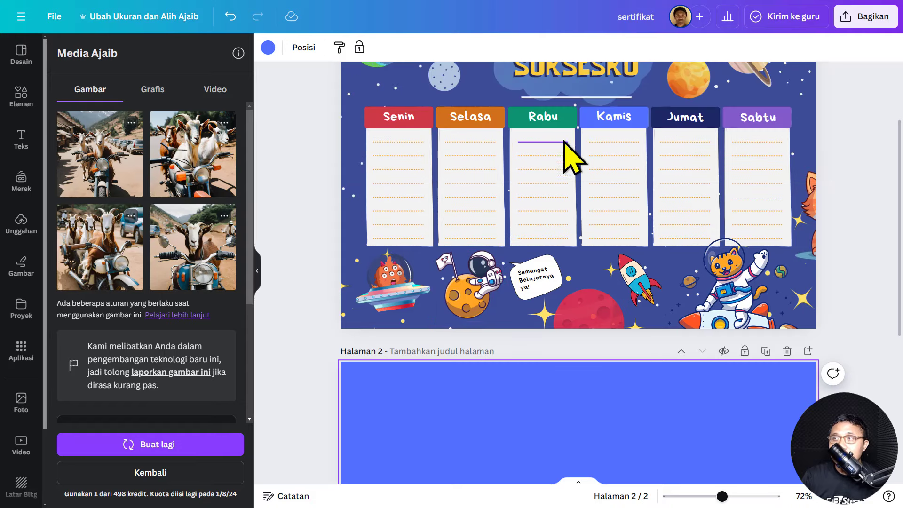
pyautogui.click(396, 118)
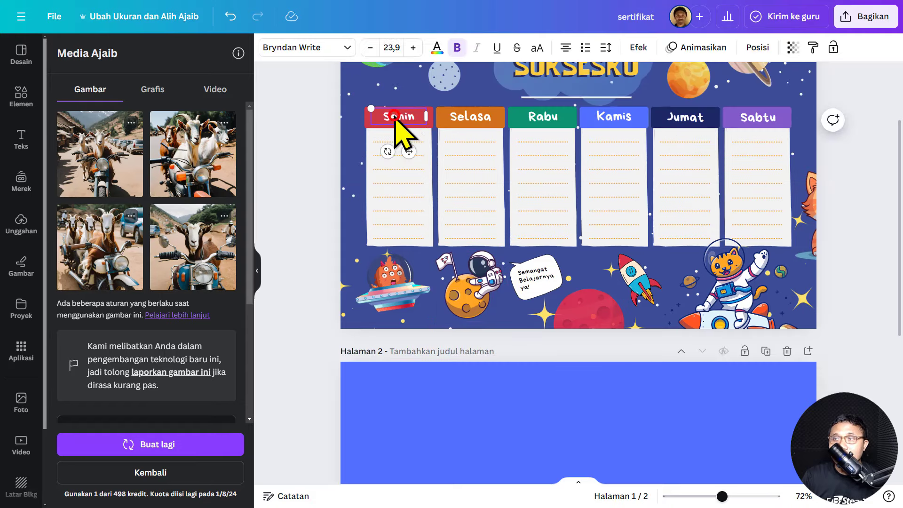
pyautogui.click(282, 52)
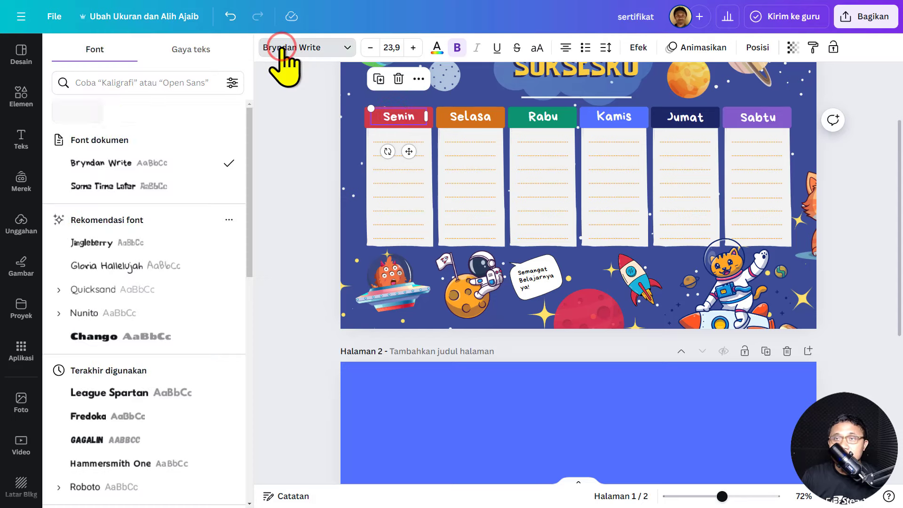
pyautogui.click(392, 47)
pyautogui.click(411, 172)
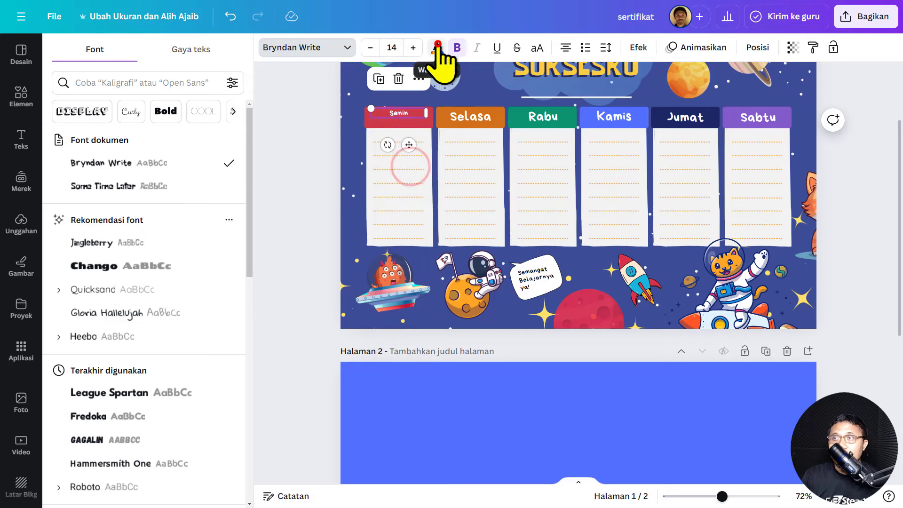
pyautogui.click(436, 48)
pyautogui.click(163, 152)
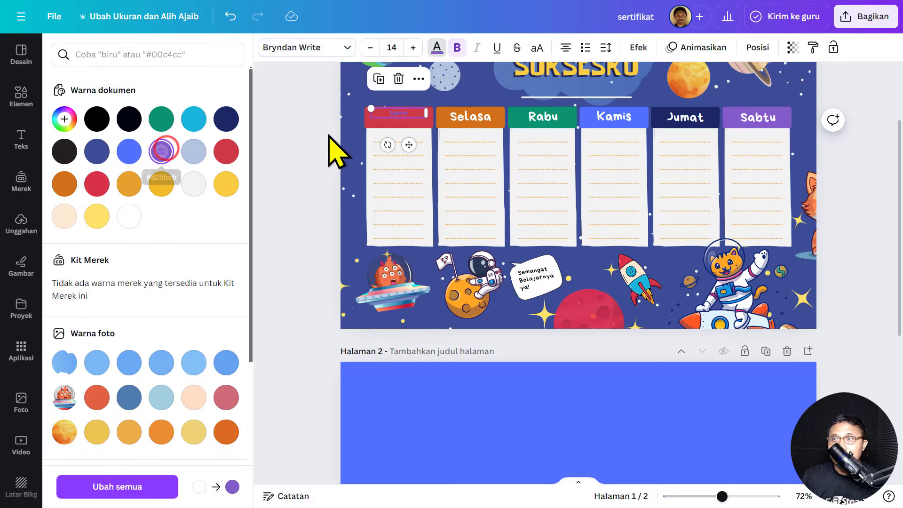
# Set the "Senin" heading's font size to 21 and its text colour to light yellow, and view the available text effects.
pyautogui.click(129, 152)
pyautogui.click(392, 48)
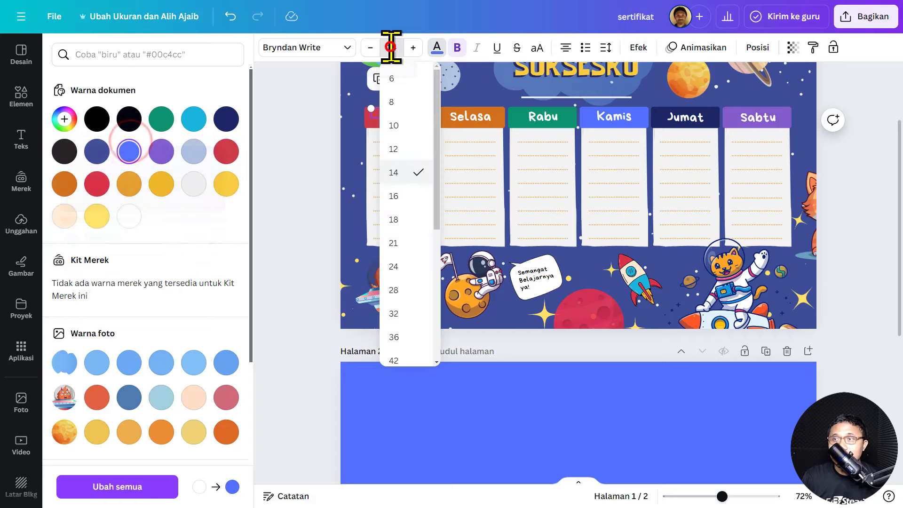
pyautogui.click(408, 242)
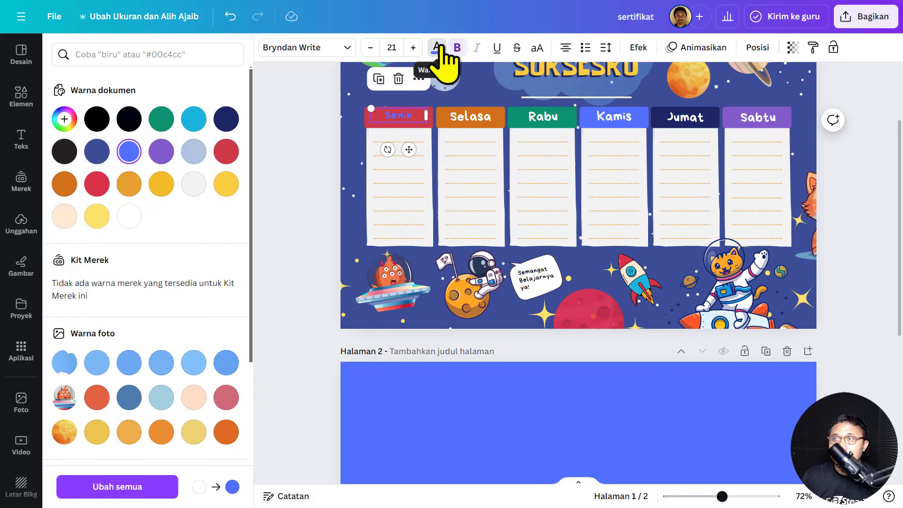
pyautogui.click(98, 217)
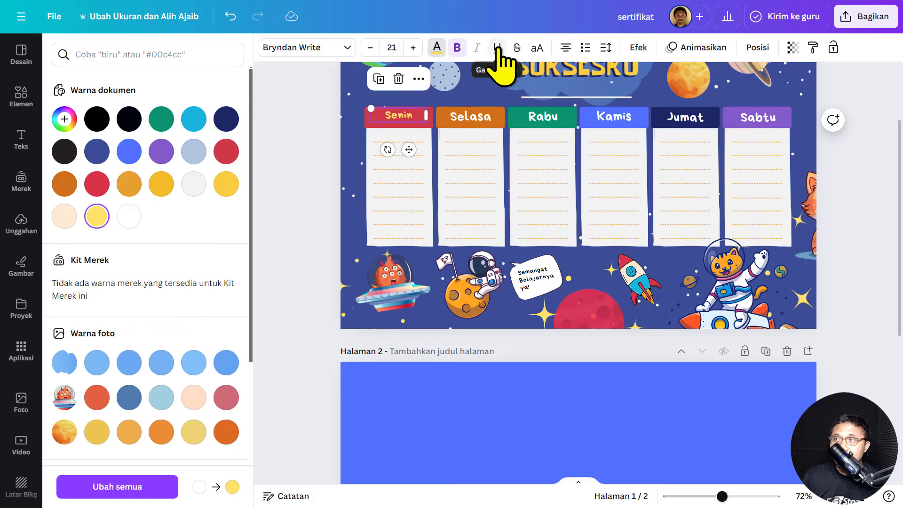
pyautogui.click(647, 47)
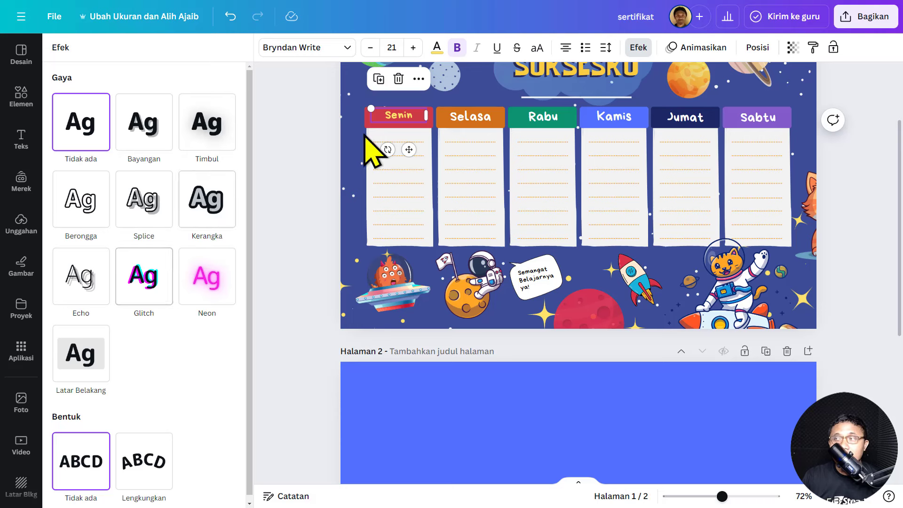
pyautogui.click(304, 170)
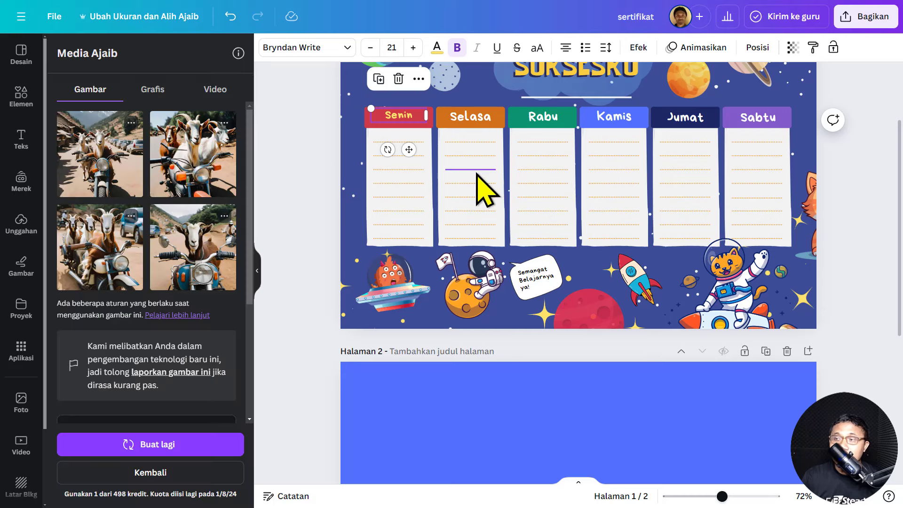
# Add a third page after the blue second page.
pyautogui.scroll(3, 843, 194)
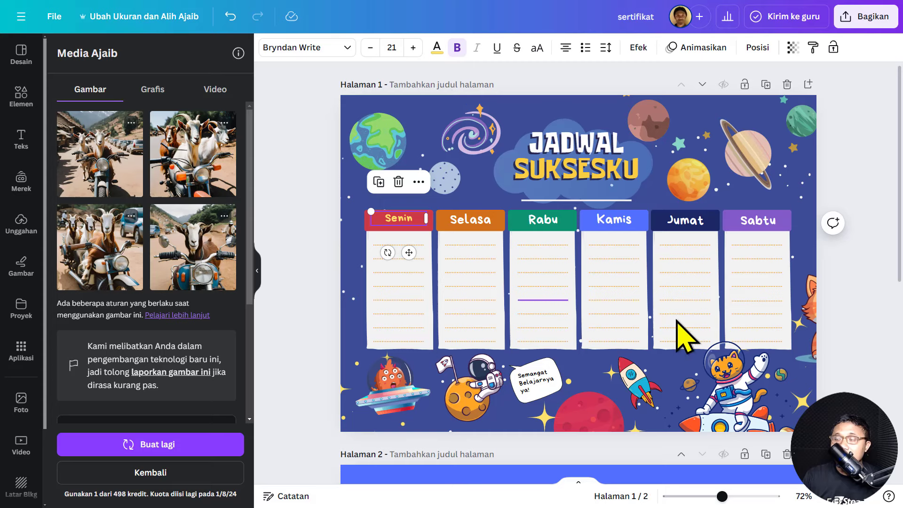
pyautogui.scroll(-7, 763, 274)
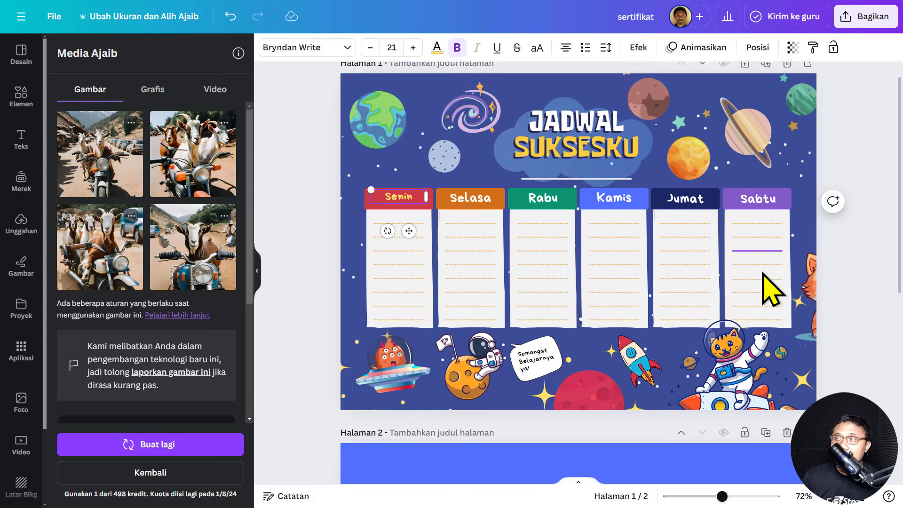
pyautogui.scroll(2, 763, 275)
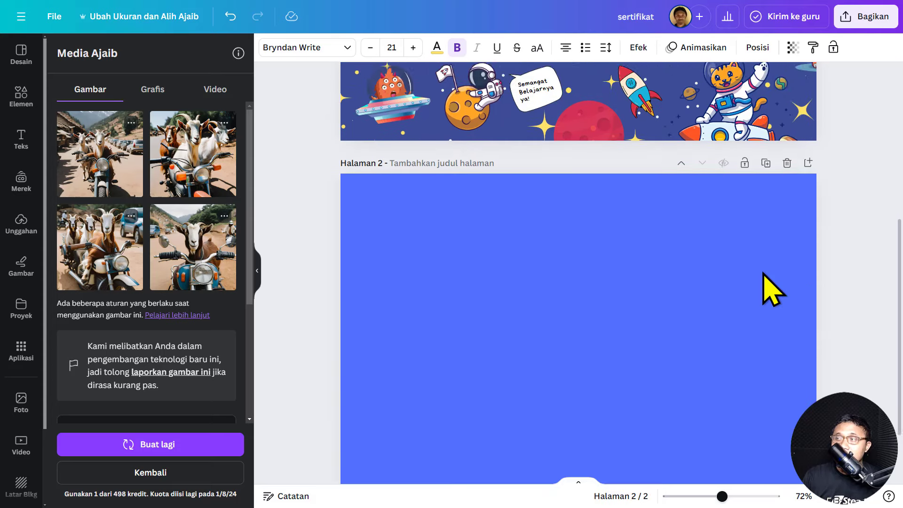
pyautogui.scroll(-3, 763, 274)
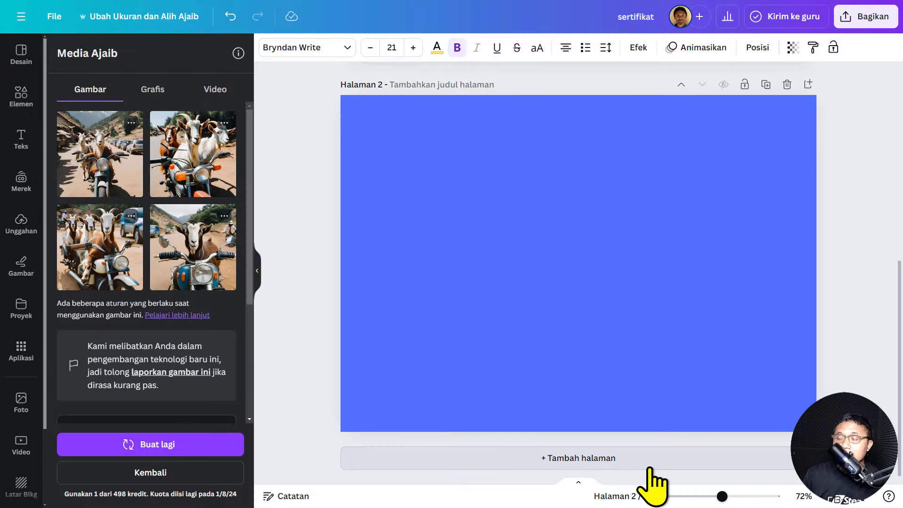
pyautogui.click(649, 467)
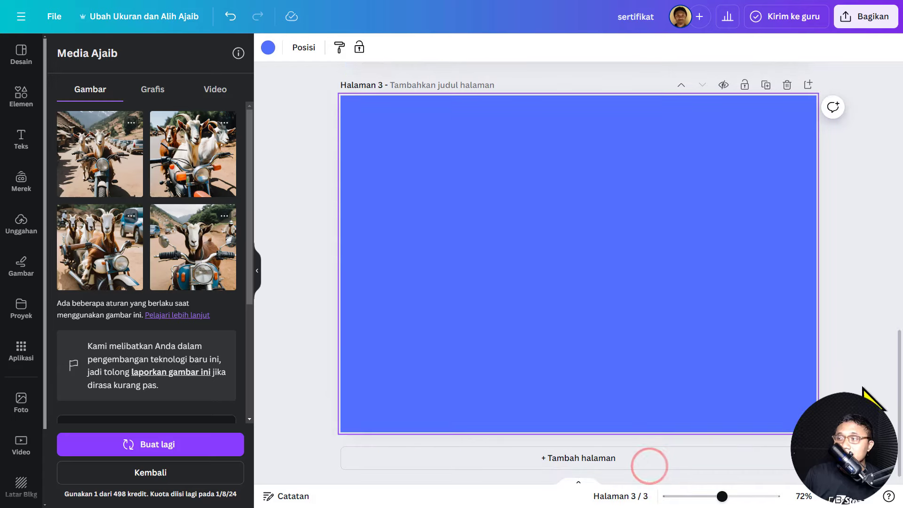
# Return to the first page and show the page thumbnails below the canvas.
pyautogui.moveTo(901, 376); pyautogui.dragTo(901, 108)
pyautogui.moveTo(902, 68); pyautogui.dragTo(901, 1)
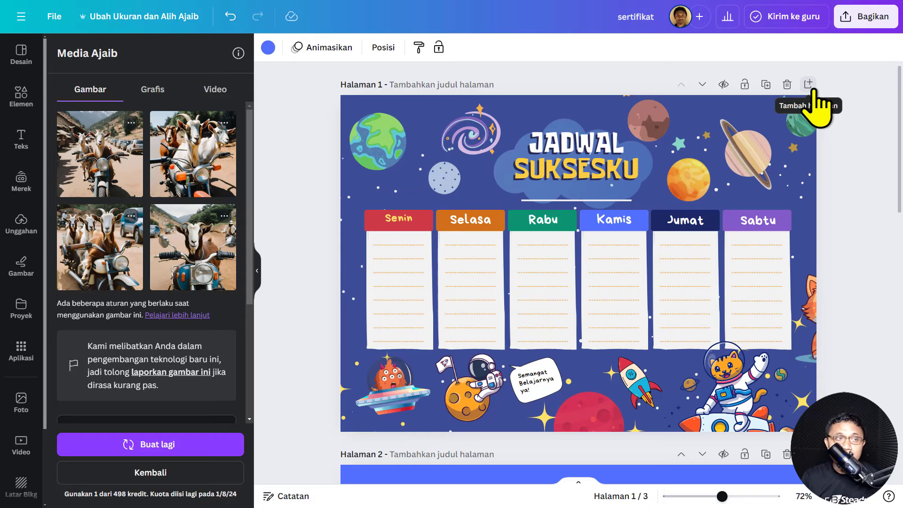
pyautogui.scroll(-3, 605, 282)
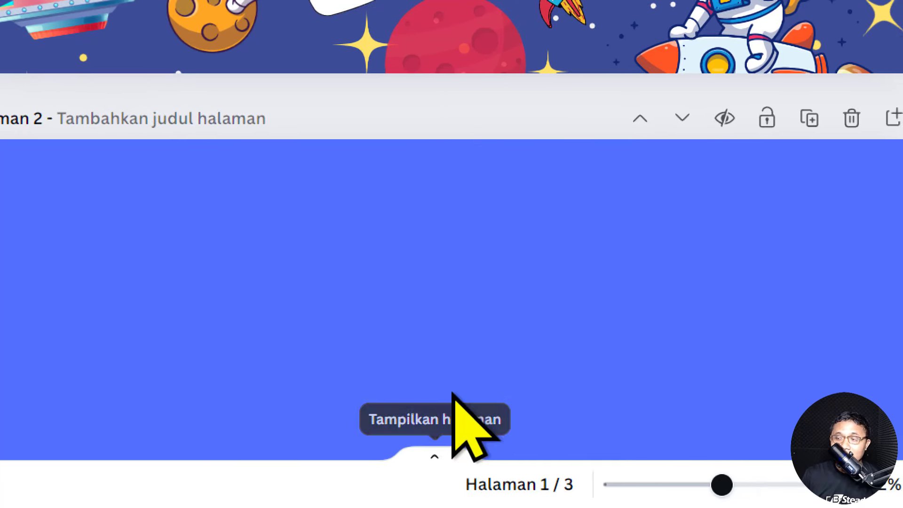
pyautogui.click(451, 457)
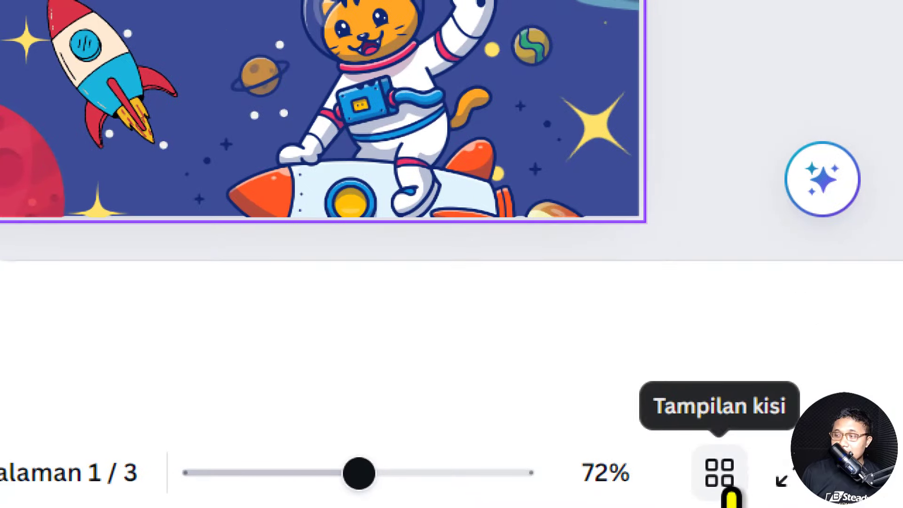
# View all pages in the grid view, reopen page 1, and browse pages 3 and 2 before returning to page 1.
pyautogui.click(719, 475)
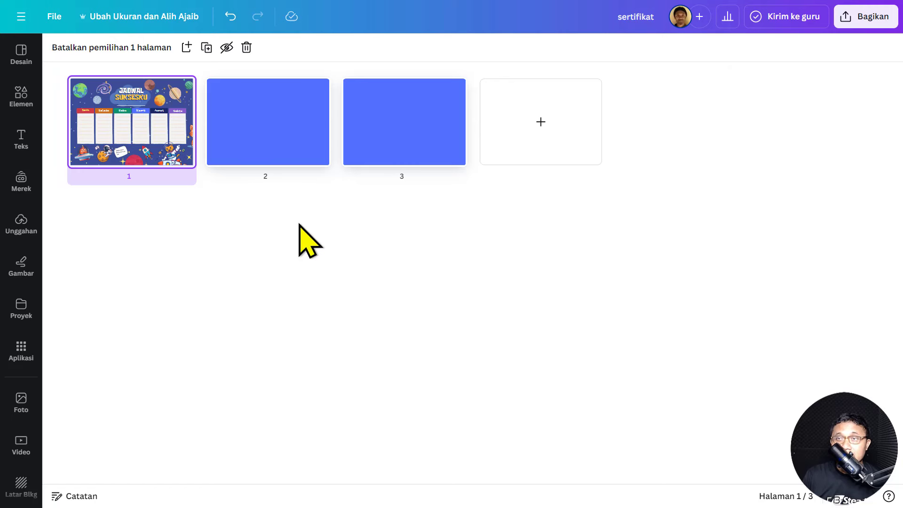
pyautogui.doubleClick(159, 118)
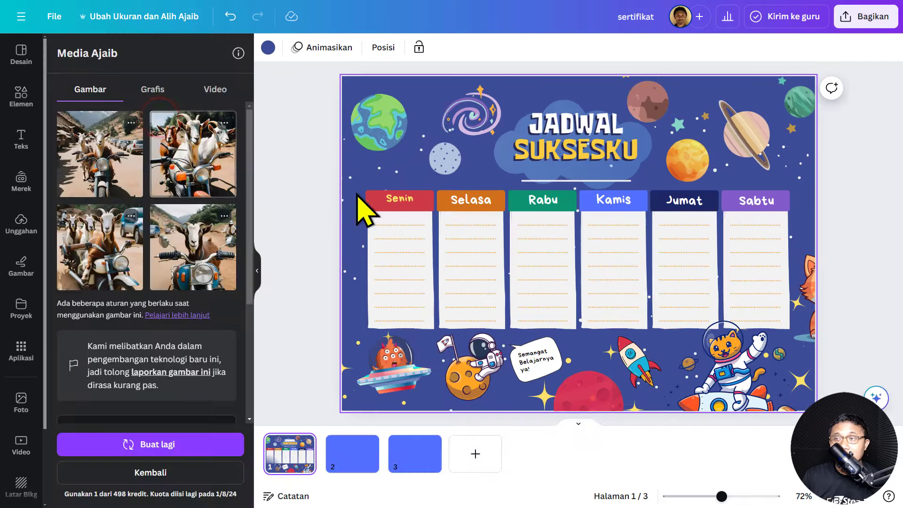
pyautogui.click(430, 461)
pyautogui.click(367, 454)
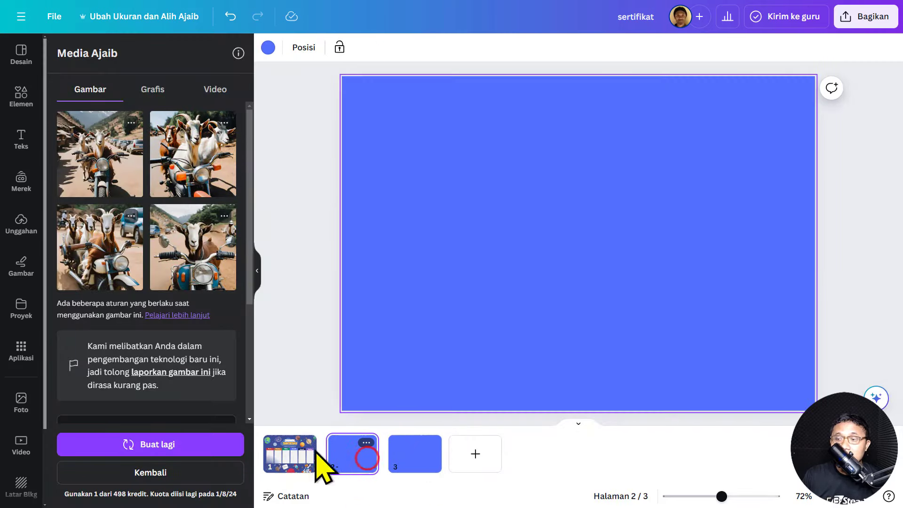
pyautogui.click(295, 451)
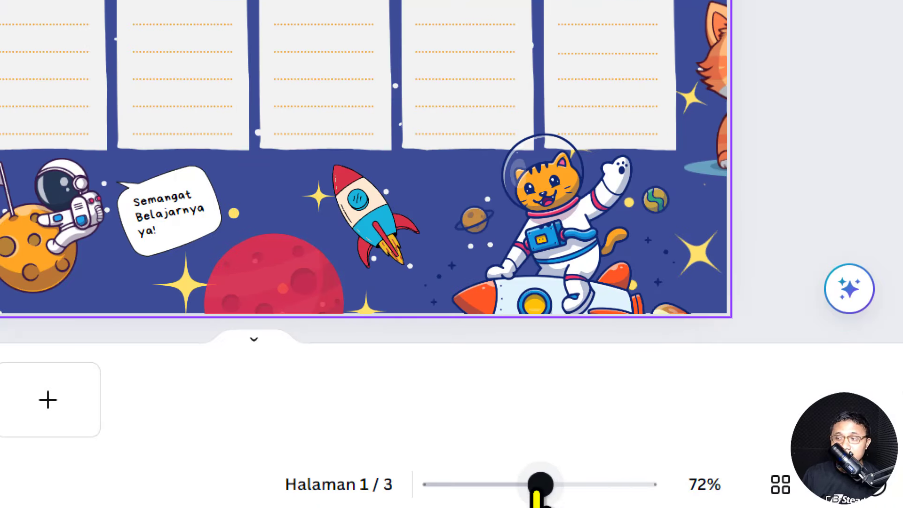
# Examine the first page at different zoom levels, from 20% to a 290% close-up of the day headings, ending at 61%.
pyautogui.moveTo(536, 488); pyautogui.dragTo(476, 478)
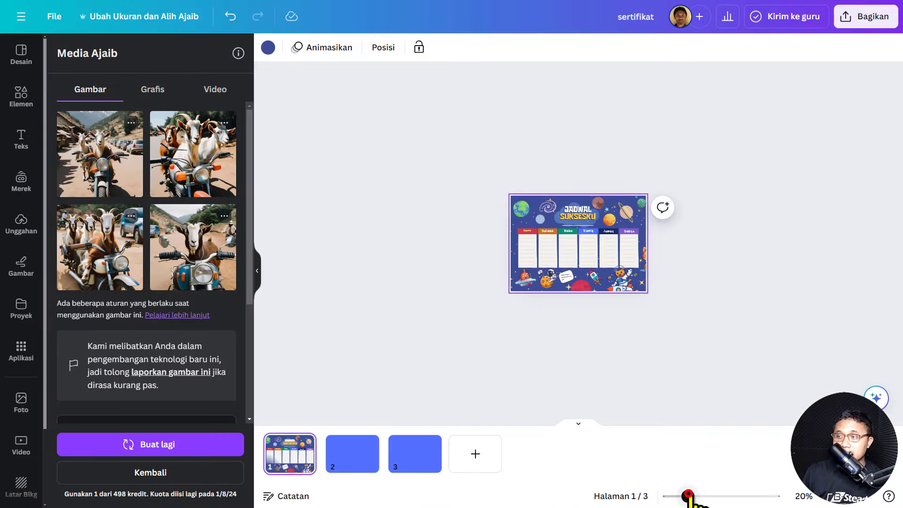
pyautogui.moveTo(688, 495); pyautogui.dragTo(713, 496)
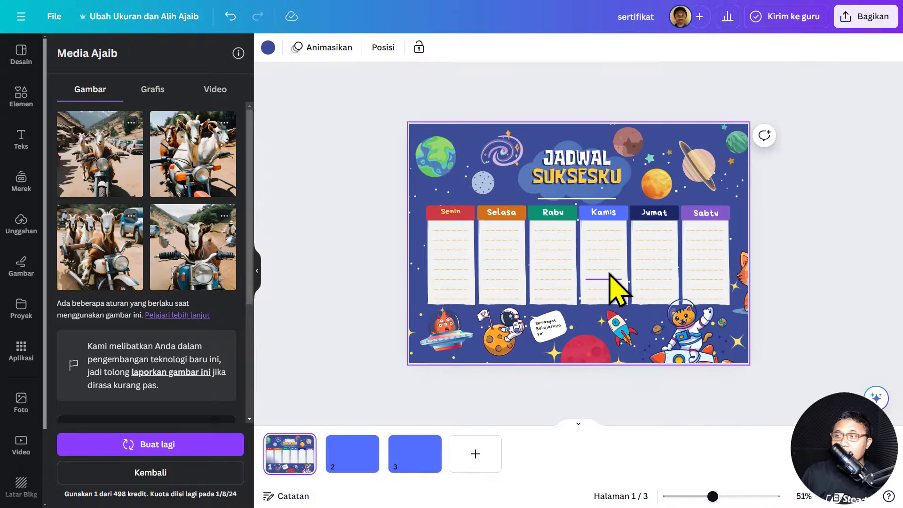
pyautogui.scroll(4, 429, 226)
pyautogui.scroll(-5, 429, 227)
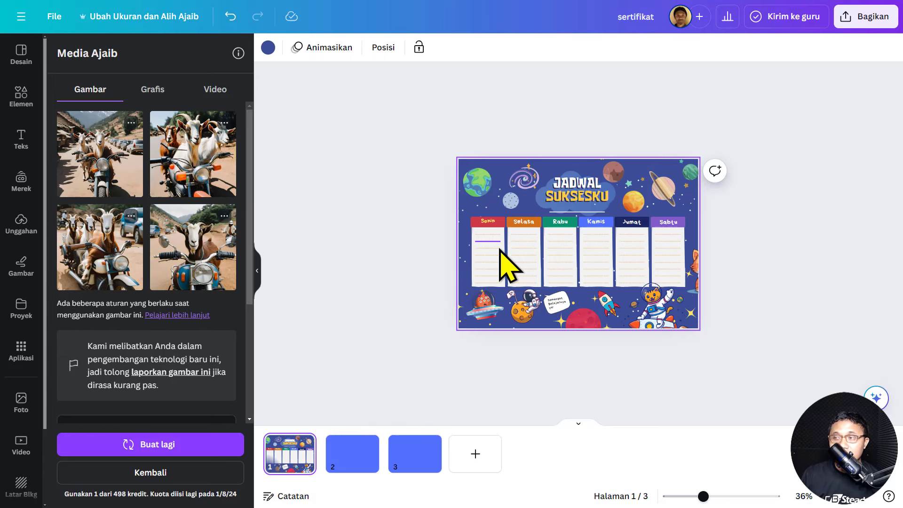
pyautogui.scroll(5, 500, 250)
pyautogui.scroll(-5, 500, 250)
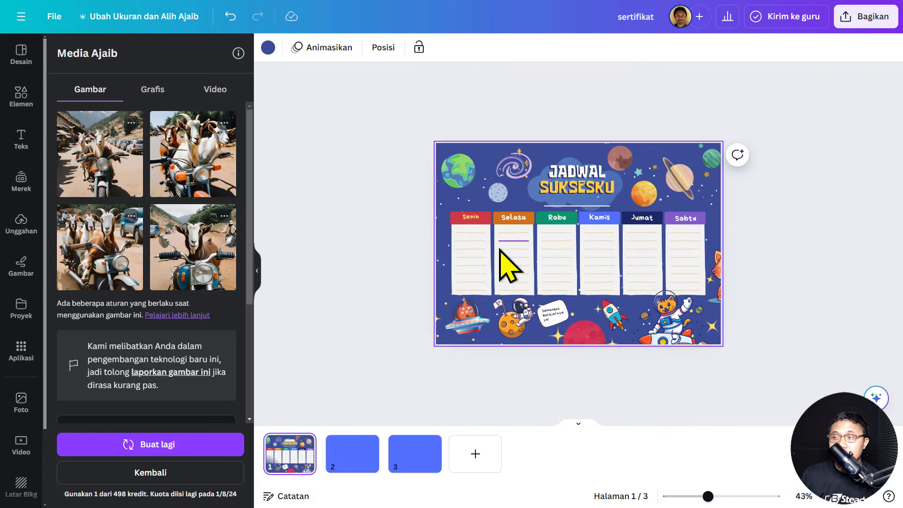
pyautogui.scroll(8, 500, 250)
pyautogui.scroll(-6, 500, 250)
pyautogui.scroll(5, 500, 250)
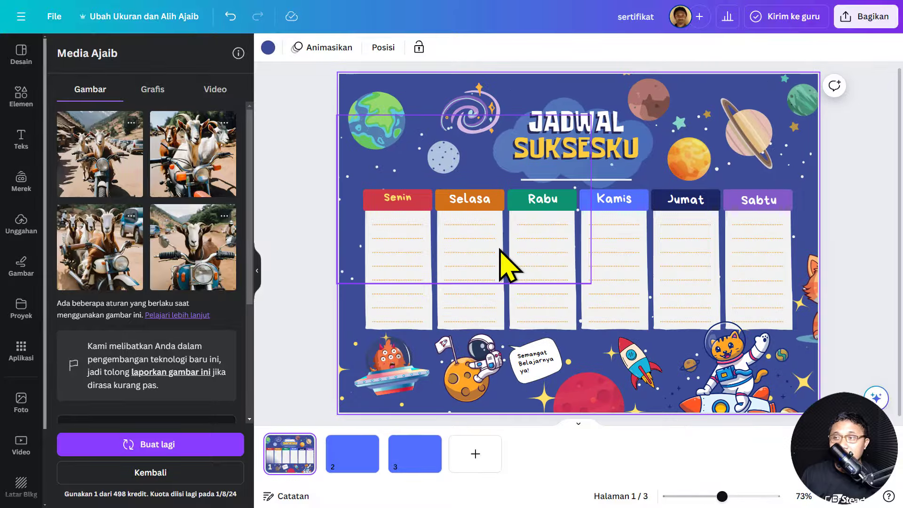
pyautogui.scroll(-7, 500, 251)
pyautogui.scroll(8, 500, 250)
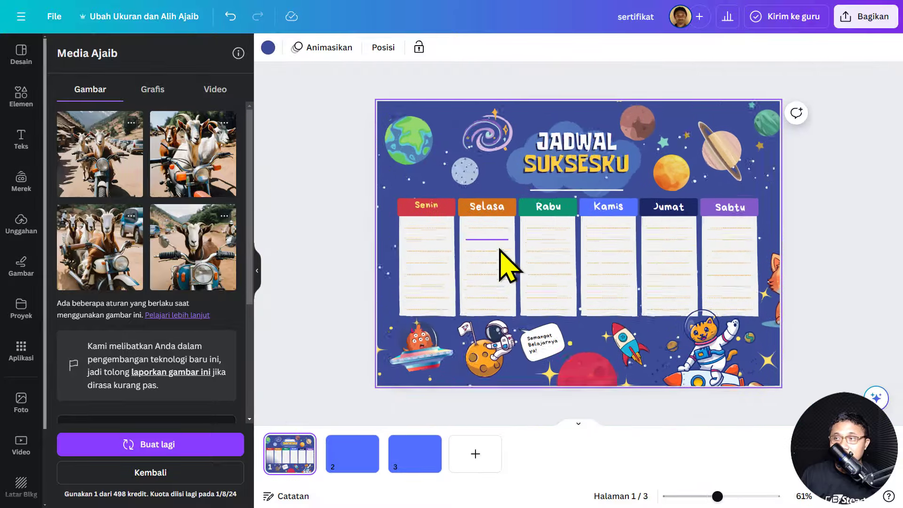
pyautogui.scroll(-5, 506, 264)
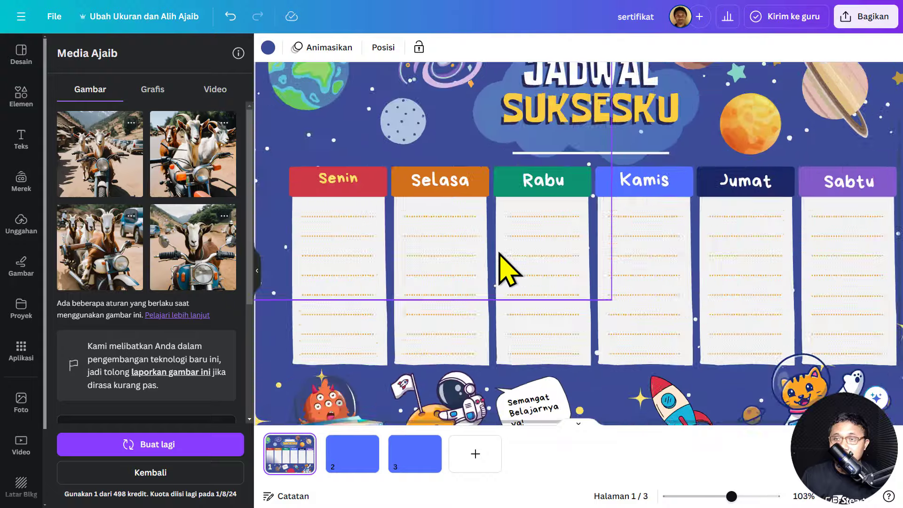
pyautogui.scroll(3, 404, 226)
pyautogui.scroll(2, 337, 221)
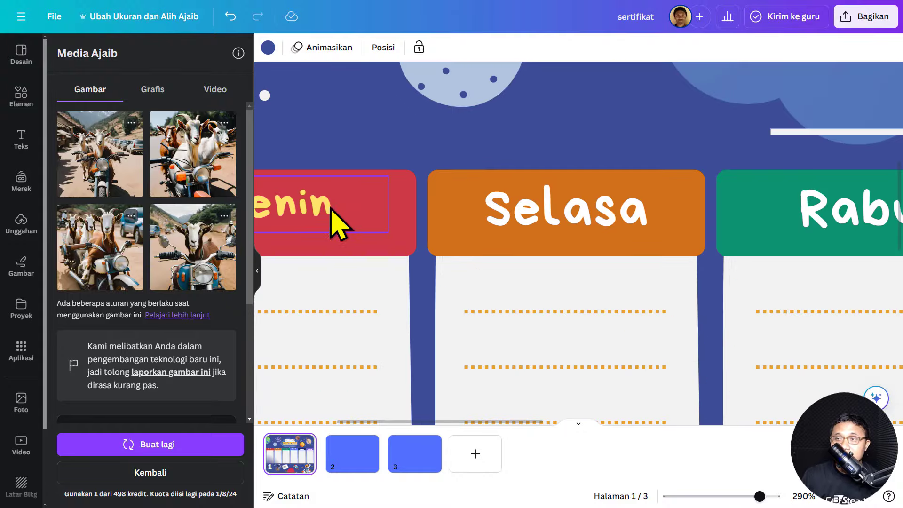
pyautogui.scroll(-6, 337, 226)
pyautogui.scroll(4, 456, 246)
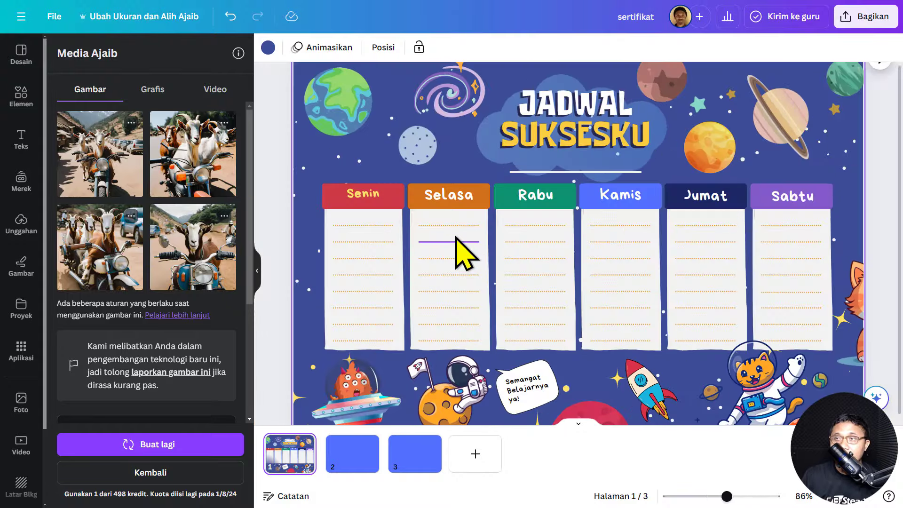
pyautogui.scroll(-5, 460, 246)
pyautogui.scroll(3, 458, 247)
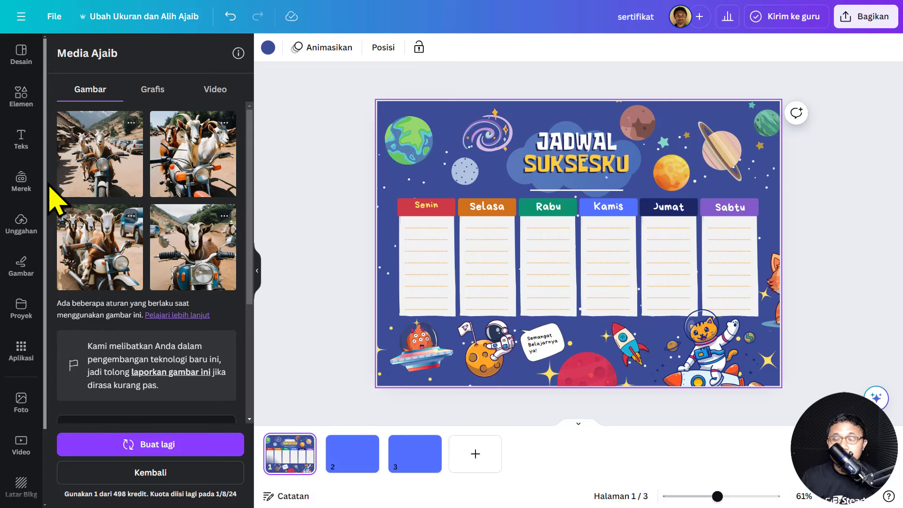
# Leave the browser's full-screen view and deselect the schedule page.
pyautogui.click(453, 29)
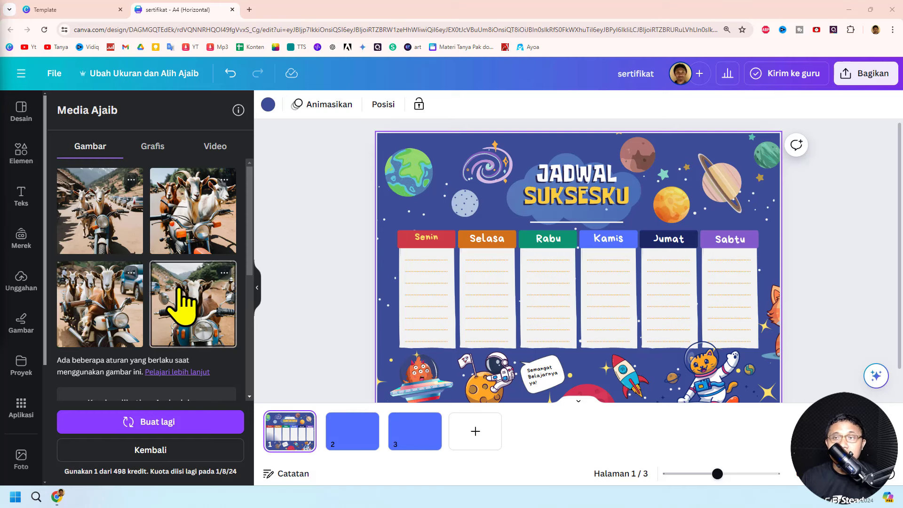
pyautogui.click(293, 274)
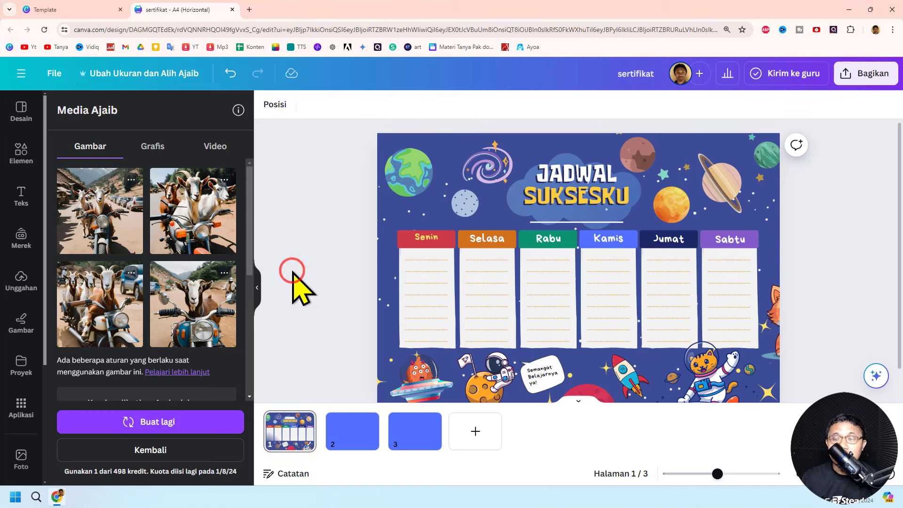